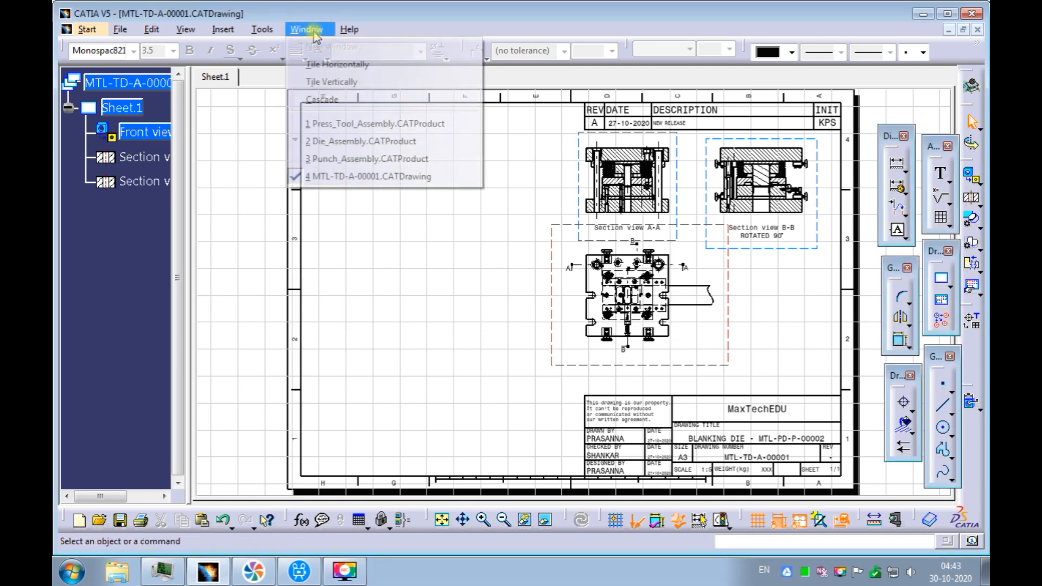
# In Press_Tool_Assembly.CATProduct, exclude the strip_layout component from the bill of material and save the assembly
pyautogui.click(322, 117)
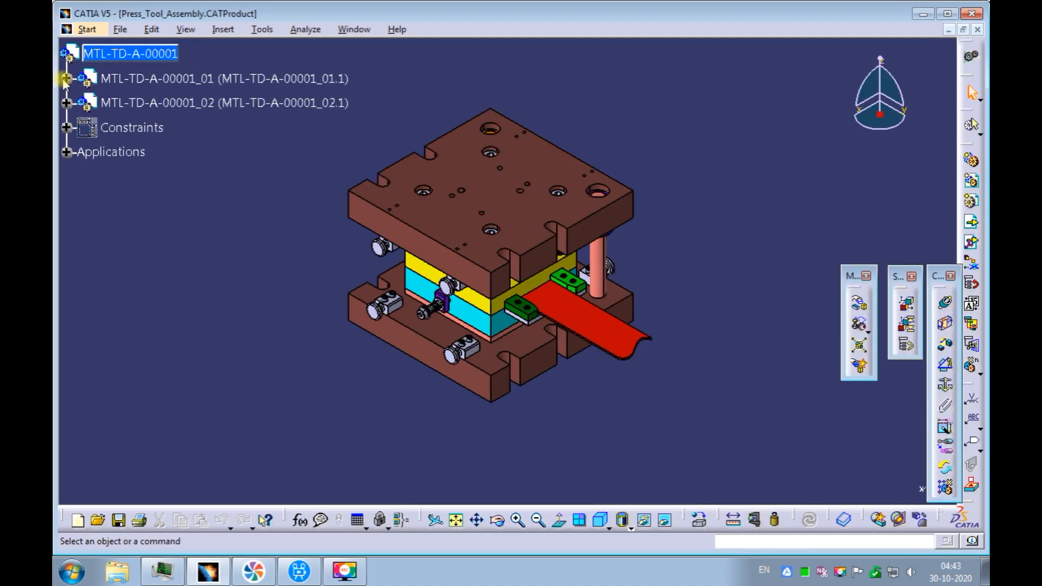
pyautogui.click(66, 79)
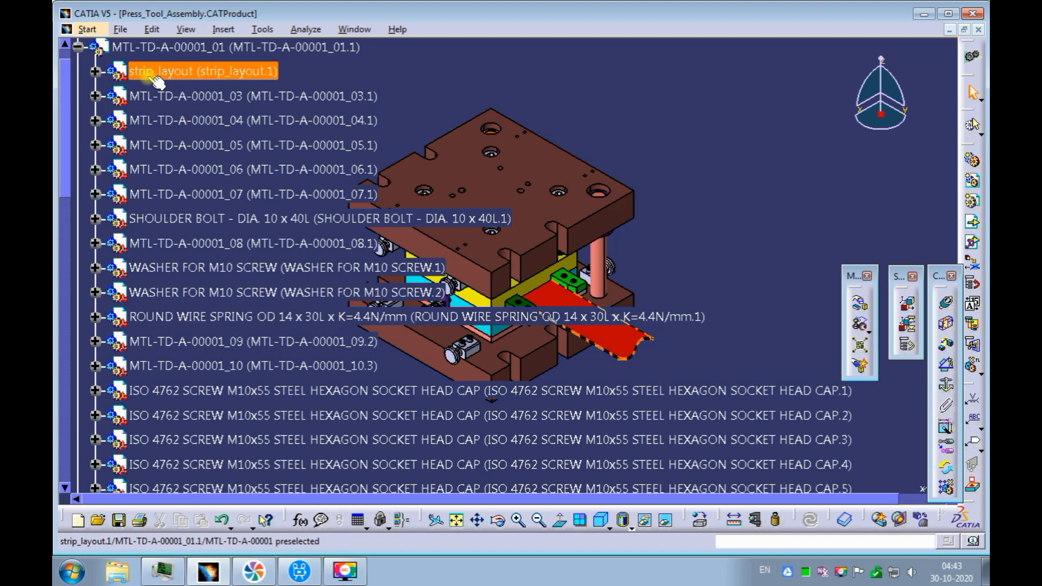
pyautogui.rightClick(150, 77)
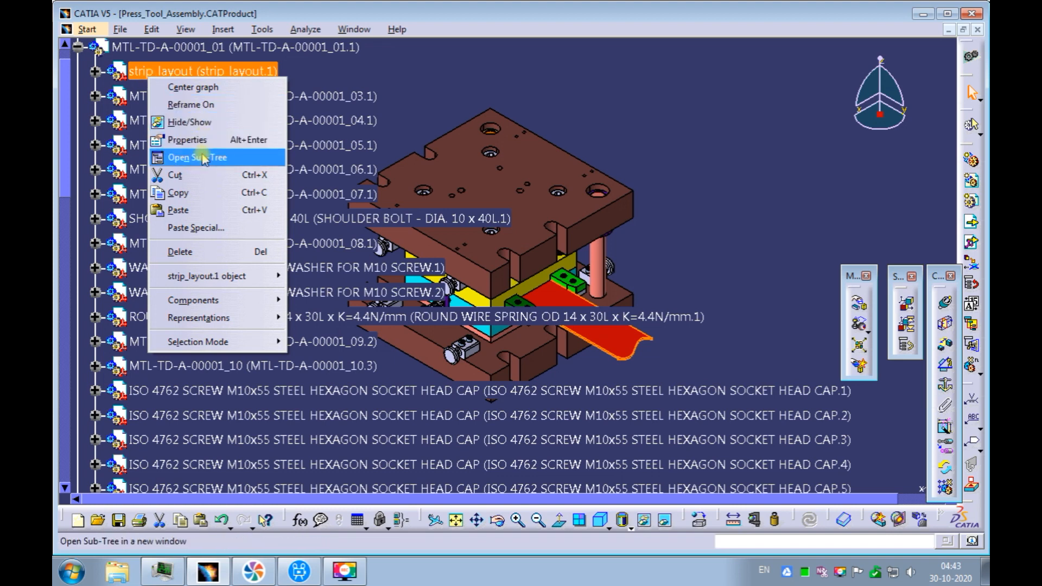
pyautogui.click(191, 140)
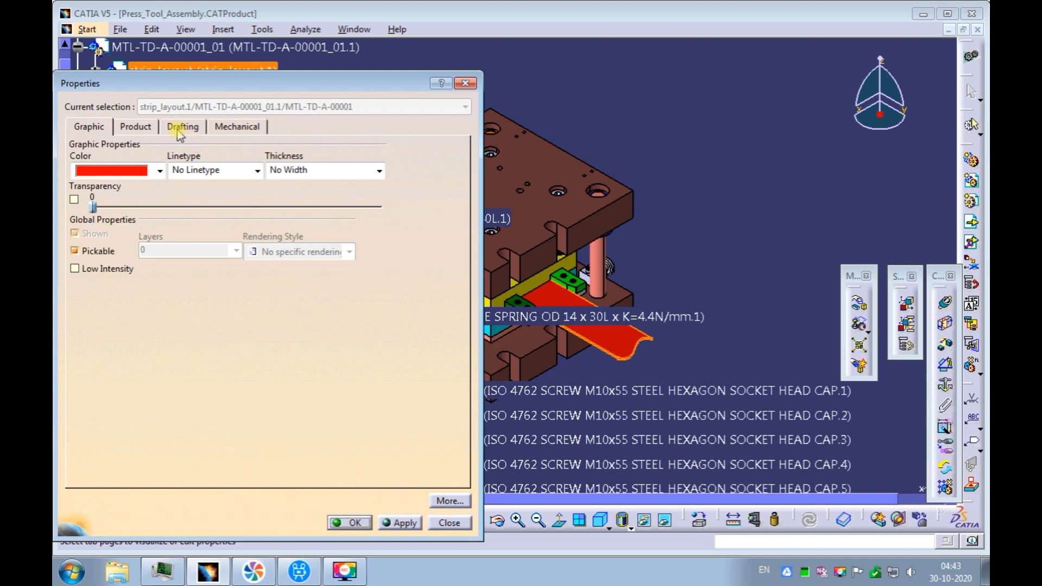
pyautogui.click(135, 126)
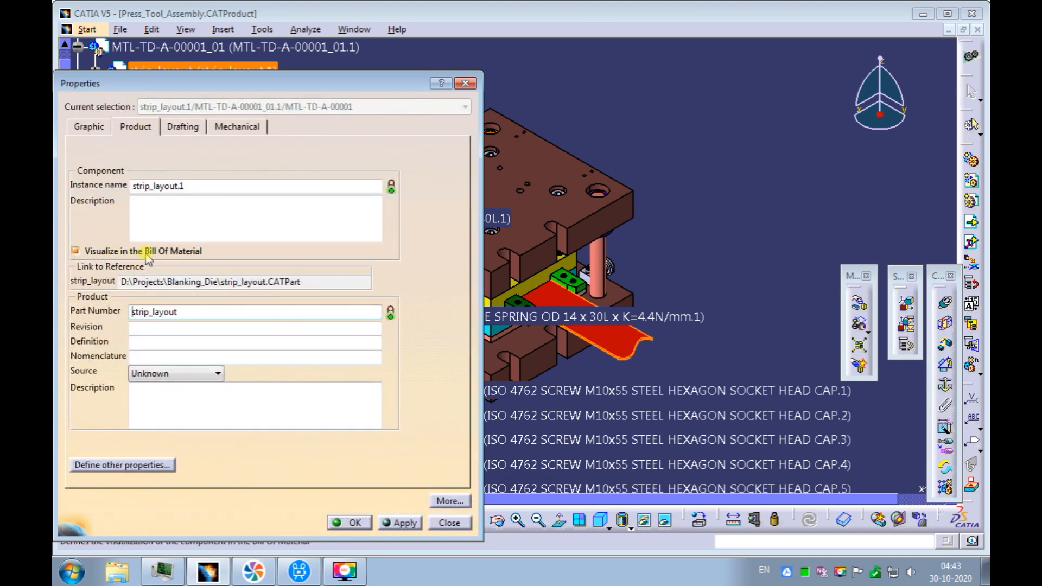
pyautogui.click(76, 252)
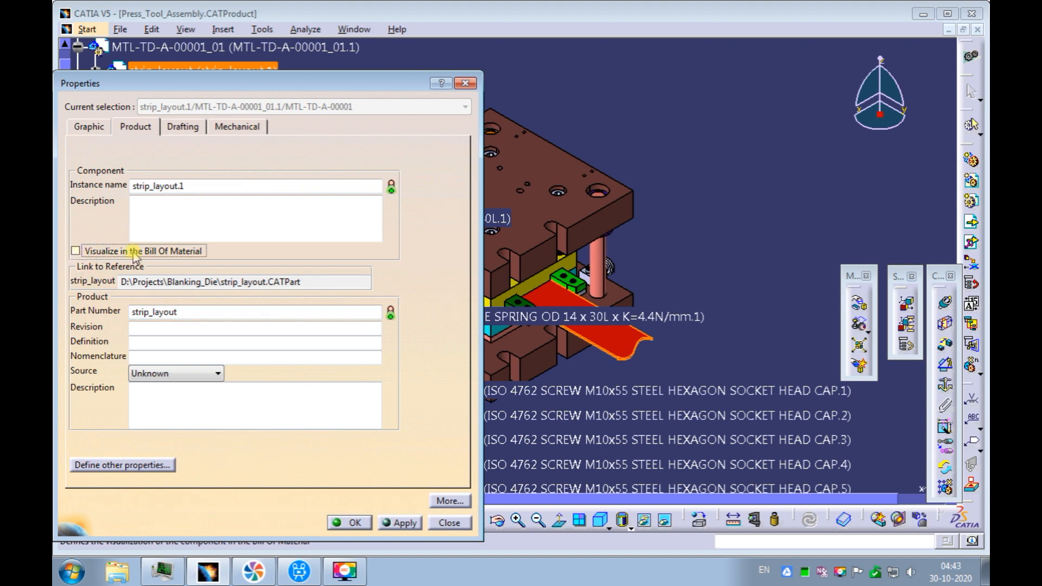
pyautogui.click(398, 522)
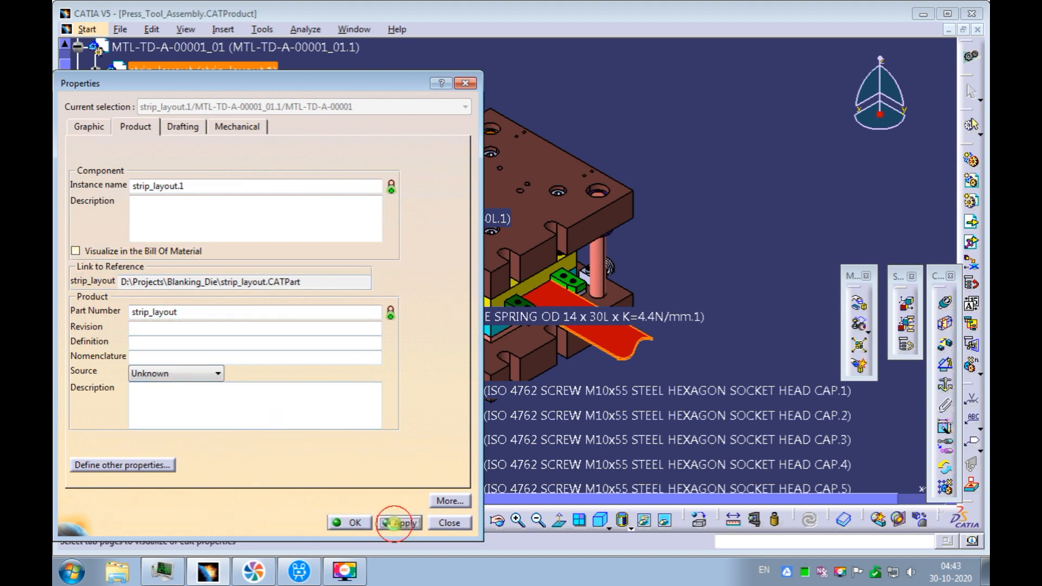
pyautogui.click(362, 523)
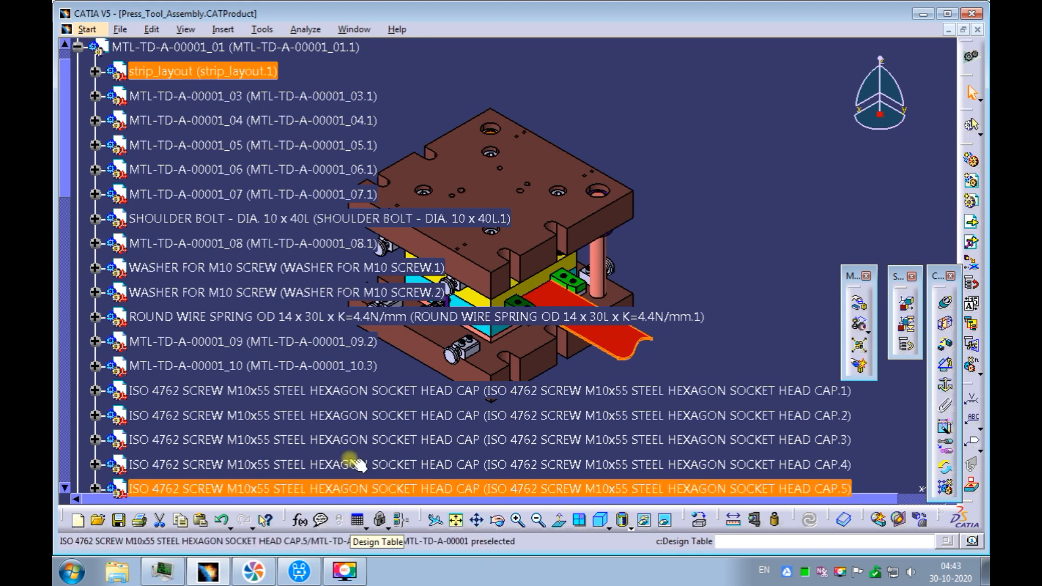
pyautogui.hotkey('ctrl', 's')
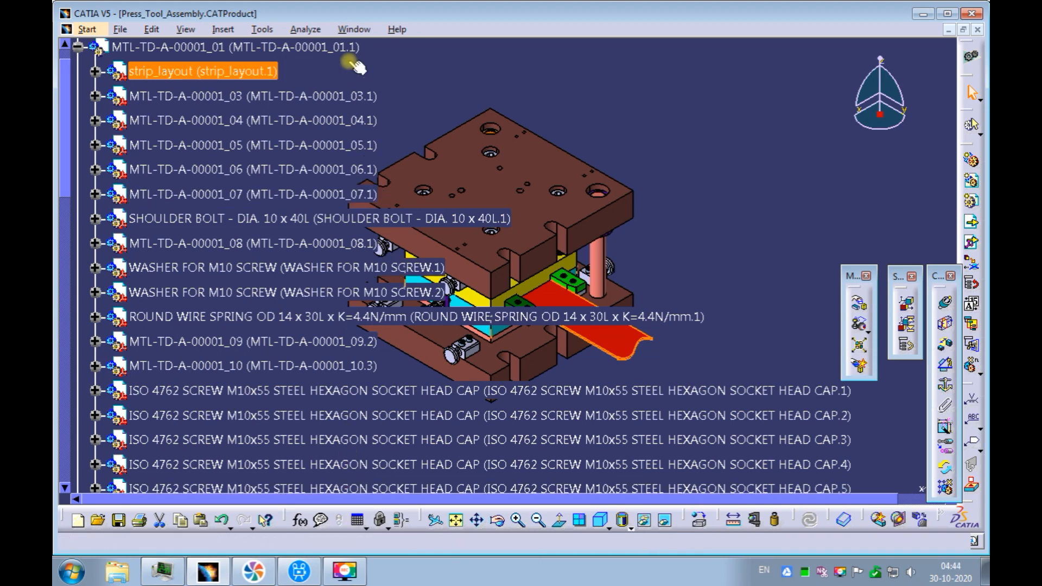
# Return to the MTL-TD-A-00001 drawing and update its sheet to match the changed assembly
pyautogui.click(354, 28)
pyautogui.click(370, 178)
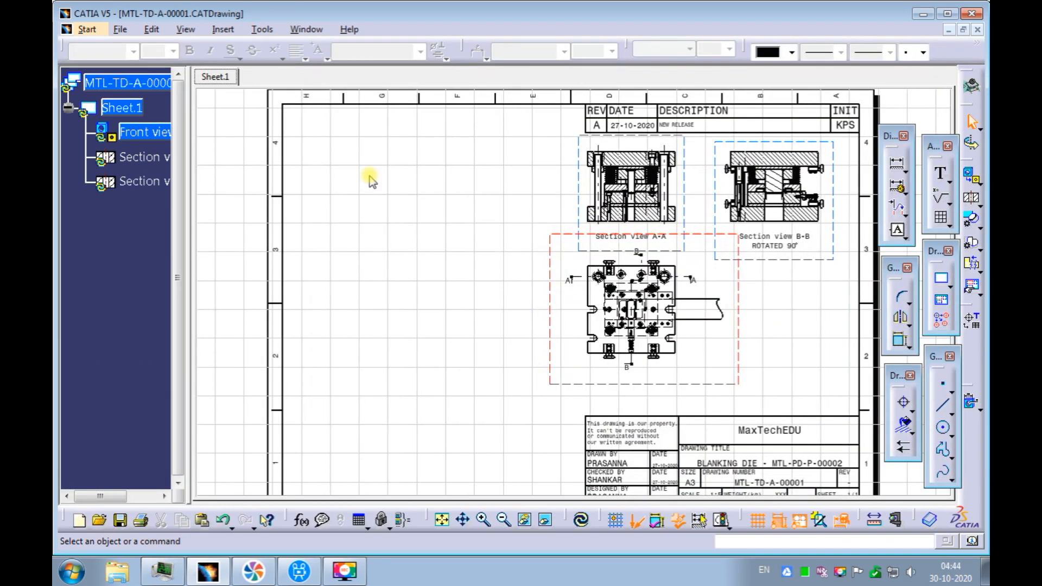
pyautogui.click(122, 108)
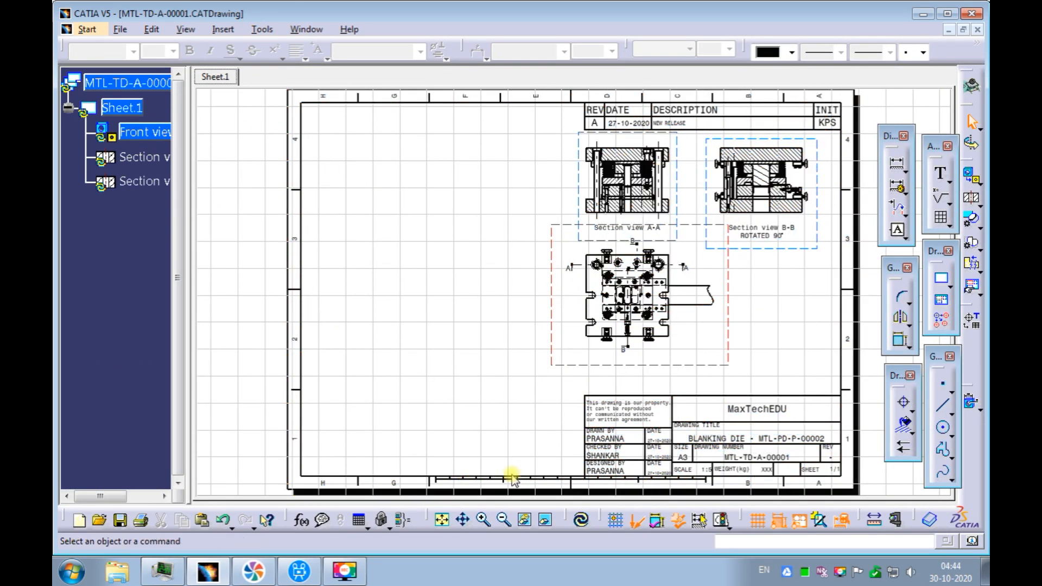
pyautogui.click(580, 520)
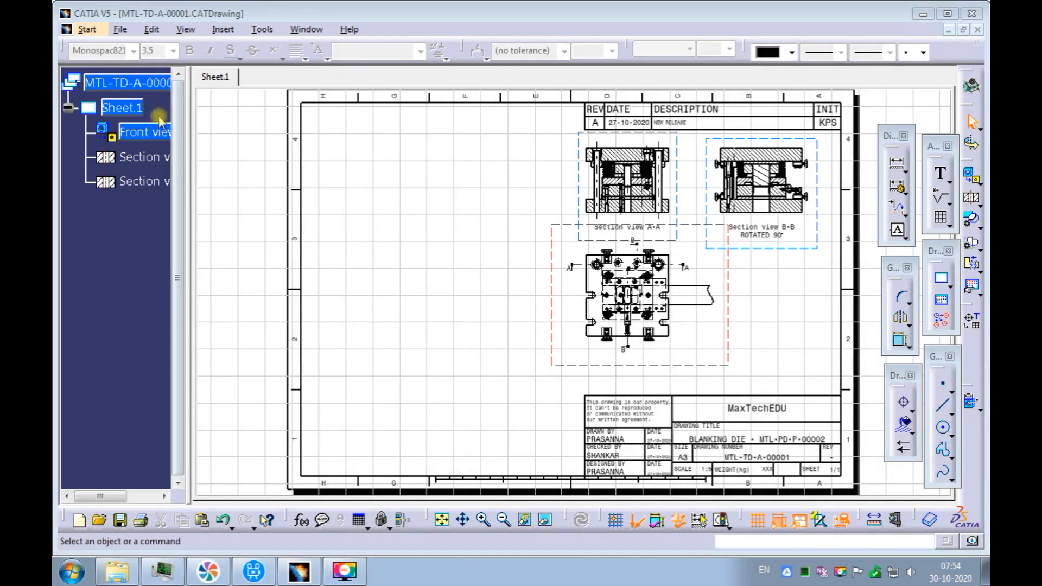
# Activate Sheet.1 of the drawing so that none of its views is the active one
pyautogui.rightClick(140, 109)
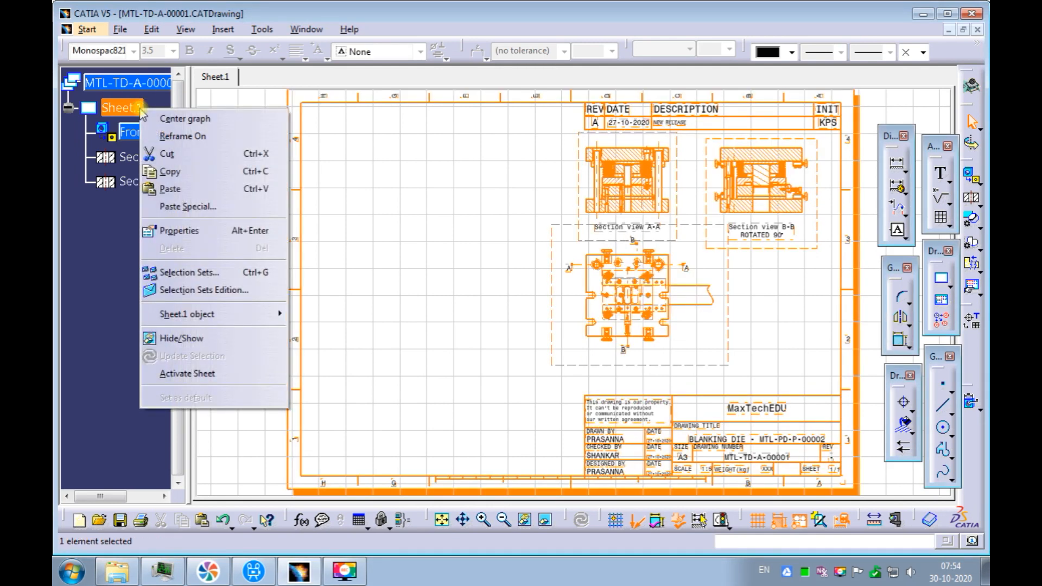
pyautogui.click(190, 373)
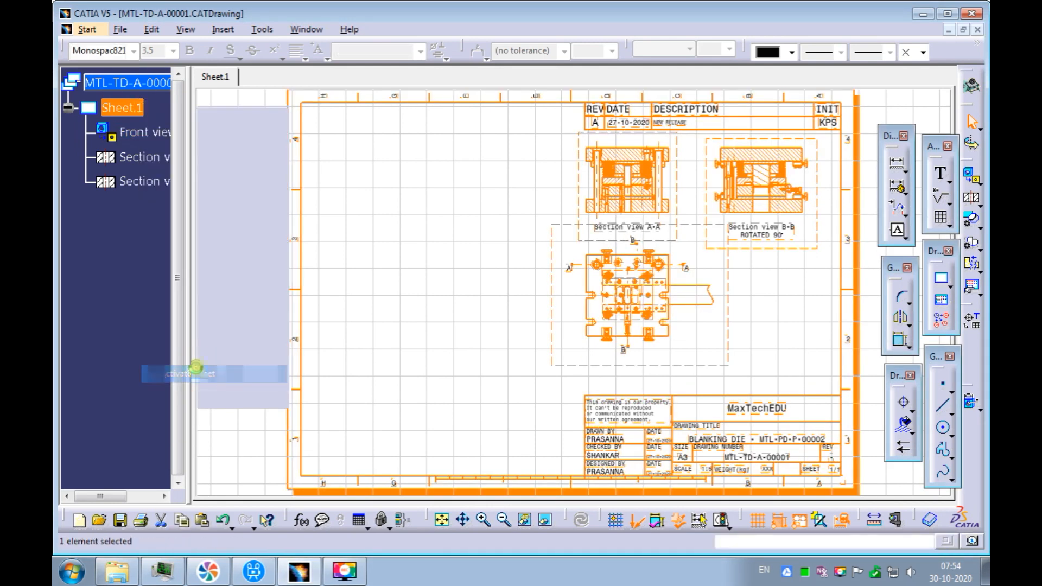
pyautogui.click(250, 295)
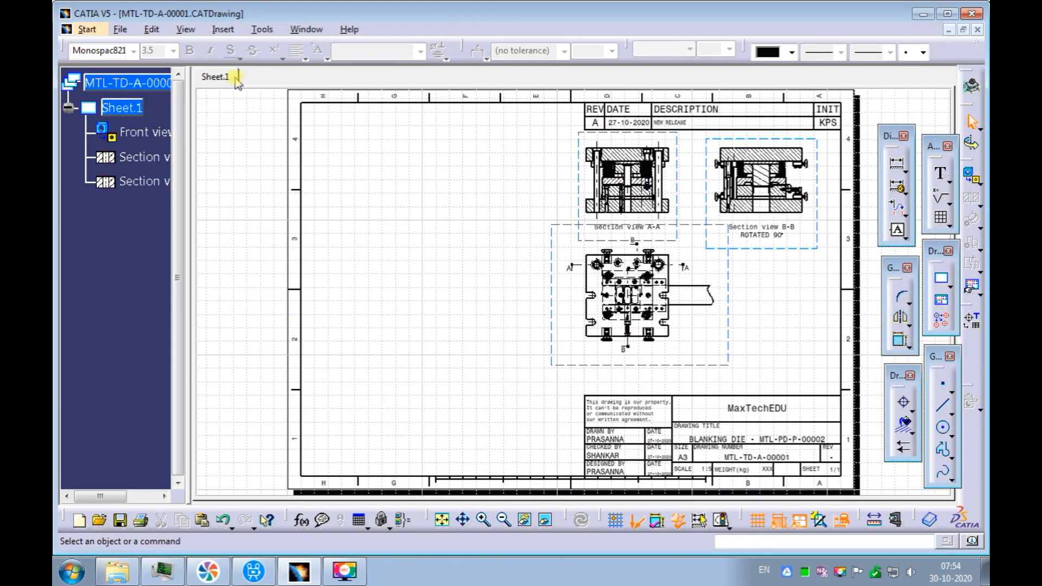
# Insert a bill of material in the Default style for the front view's assembly, placed beside the sheet's left border
pyautogui.click(223, 29)
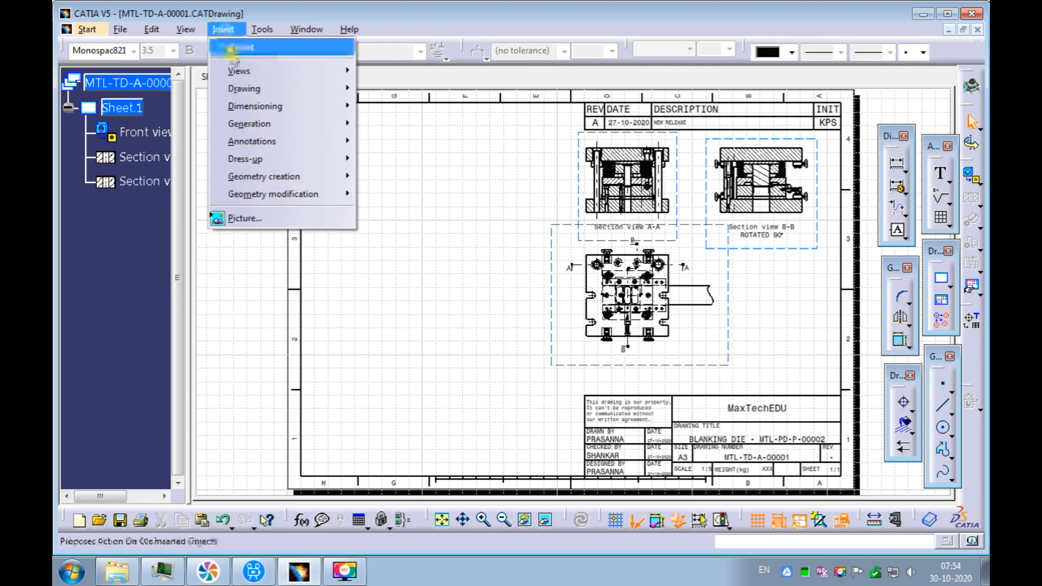
pyautogui.moveTo(244, 125)
pyautogui.moveTo(377, 186)
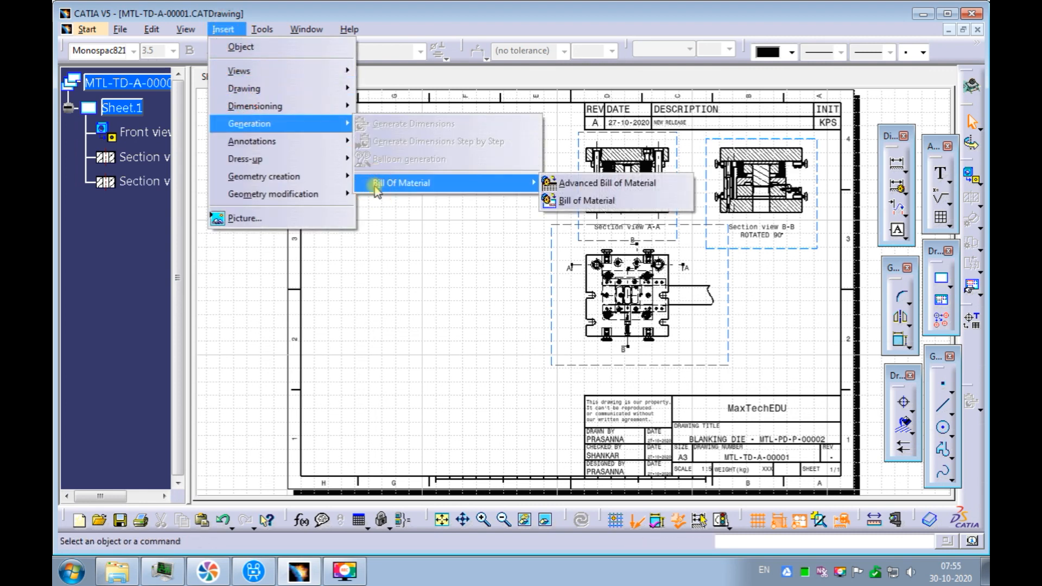
pyautogui.click(585, 201)
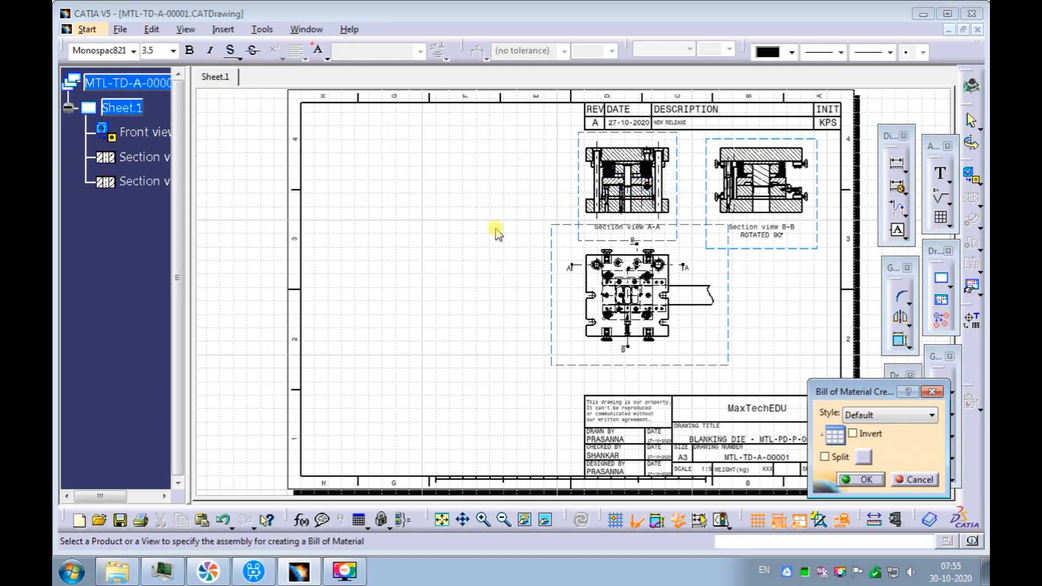
pyautogui.click(862, 479)
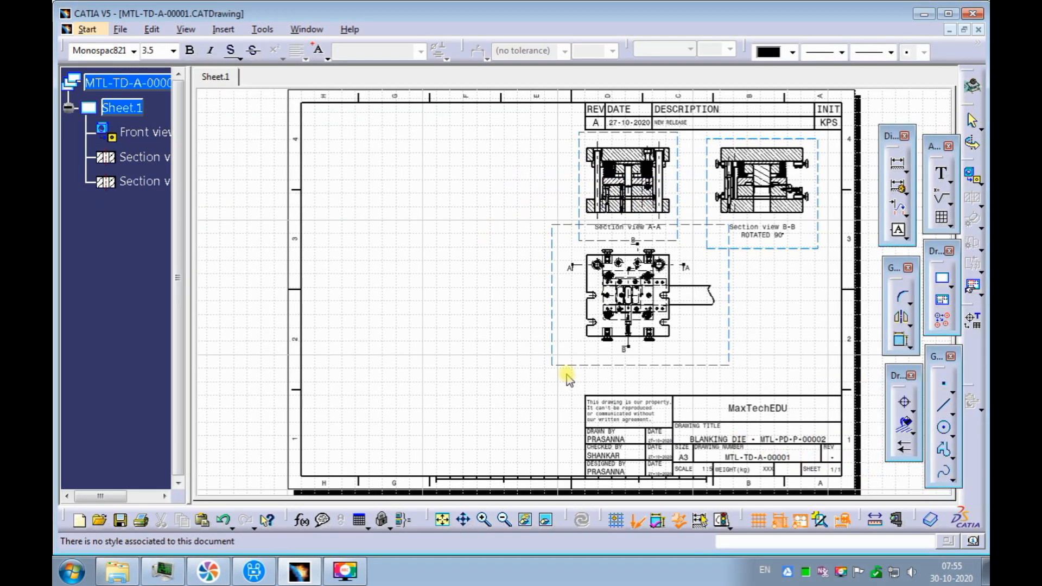
pyautogui.click(556, 302)
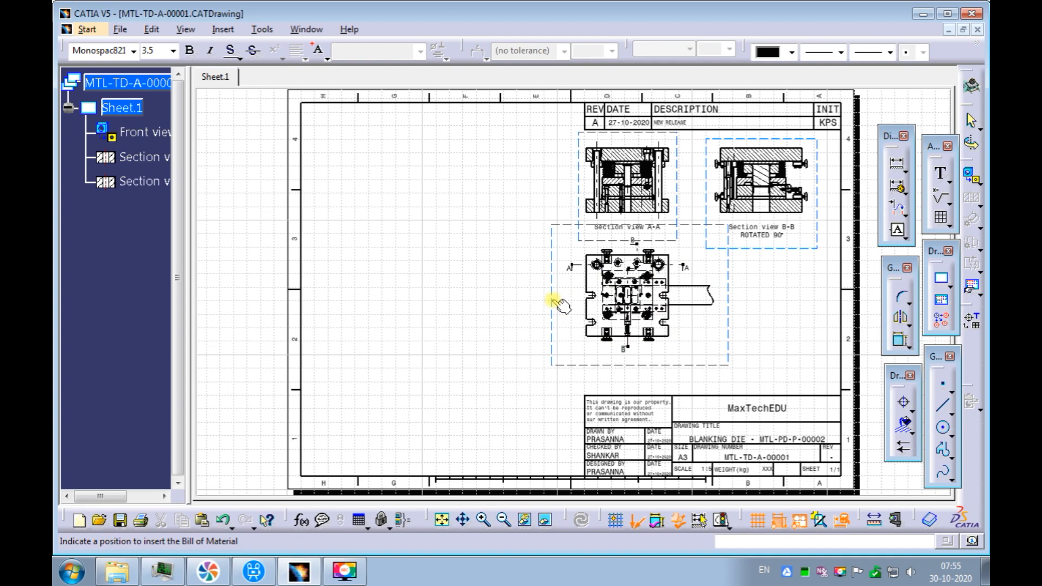
pyautogui.click(233, 205)
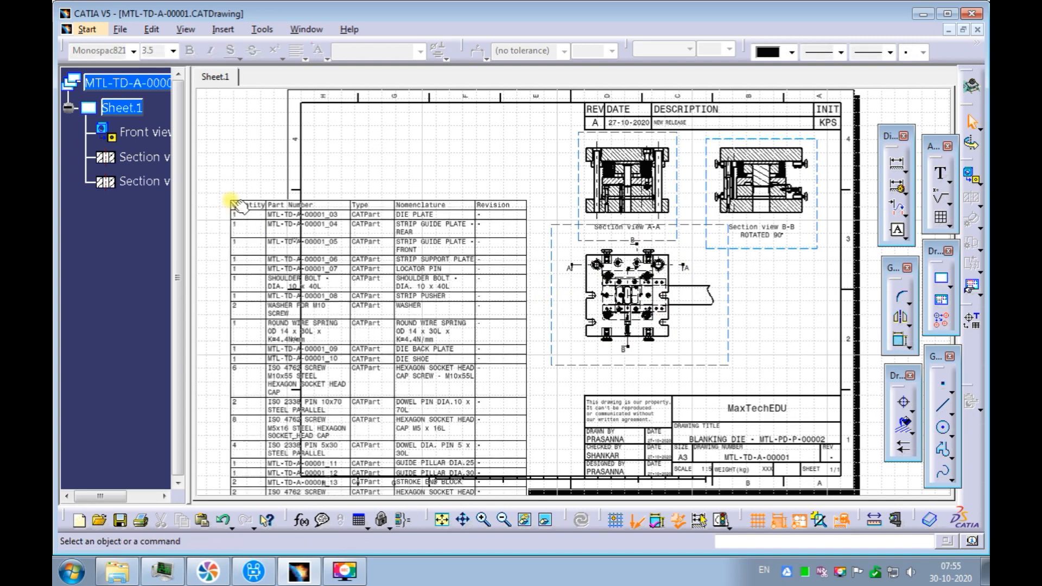
# Open the reported properties of the bill of material table and examine its Quantity, Part Number, Type, Nomenclature and Revision columns
pyautogui.moveTo(276, 161)
pyautogui.mouseDown(button='middle')
pyautogui.moveTo(326, 133)
pyautogui.moveTo(289, 139)
pyautogui.moveTo(270, 232)
pyautogui.moveTo(289, 162)
pyautogui.mouseUp(button='middle')
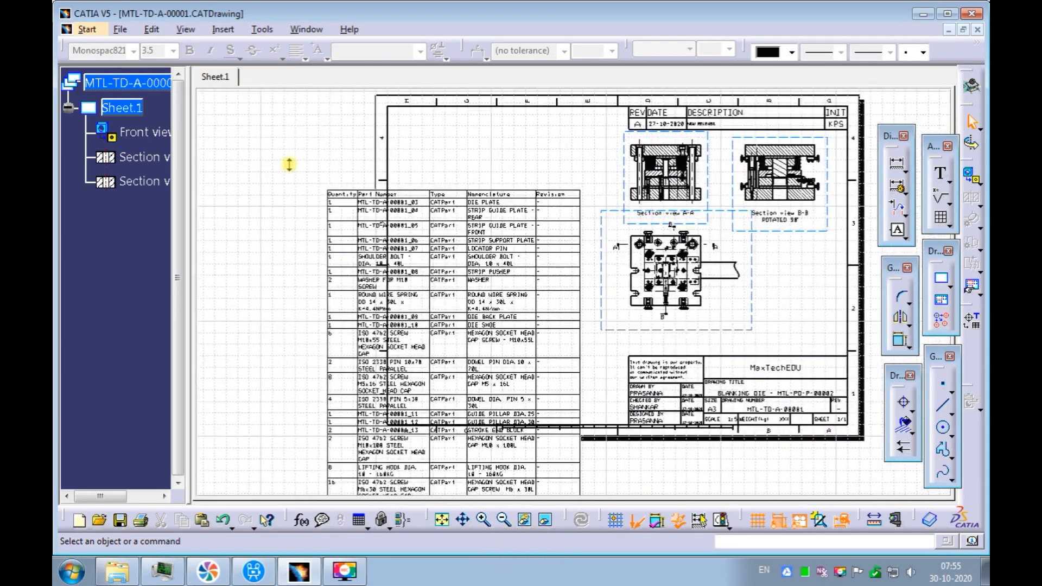
pyautogui.click(337, 194)
pyautogui.rightClick(333, 193)
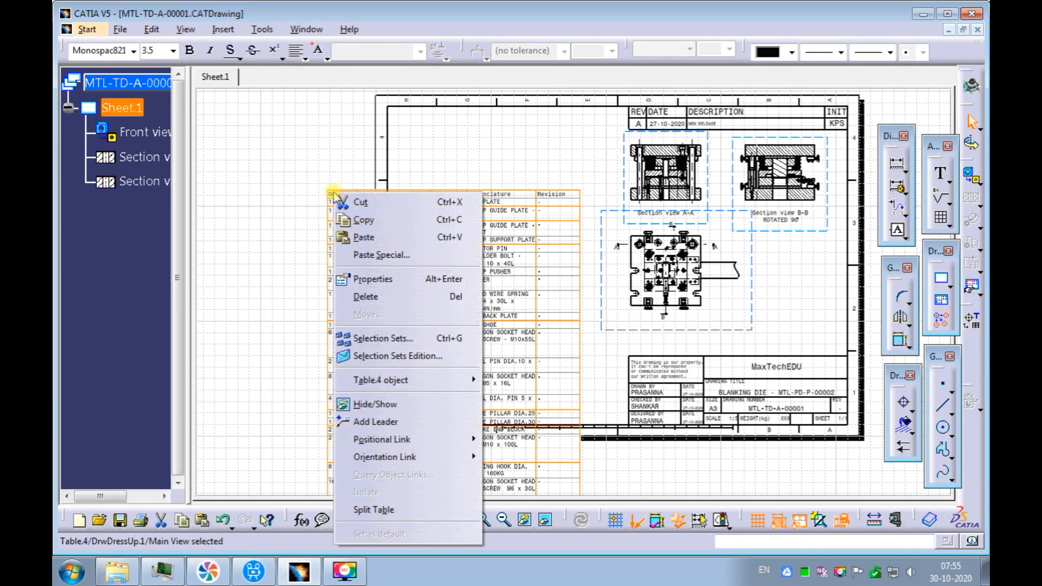
pyautogui.click(371, 278)
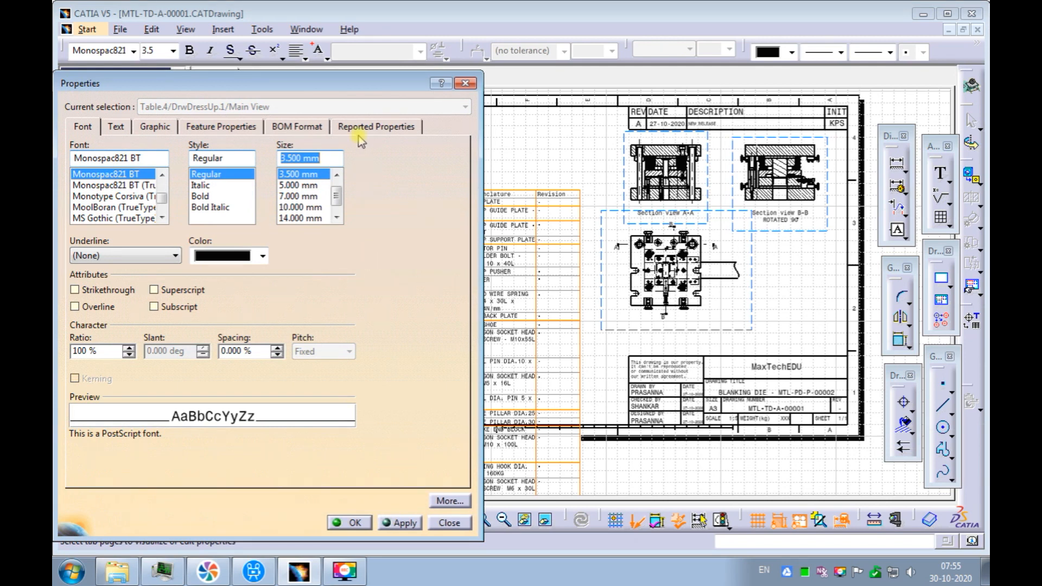
pyautogui.click(360, 133)
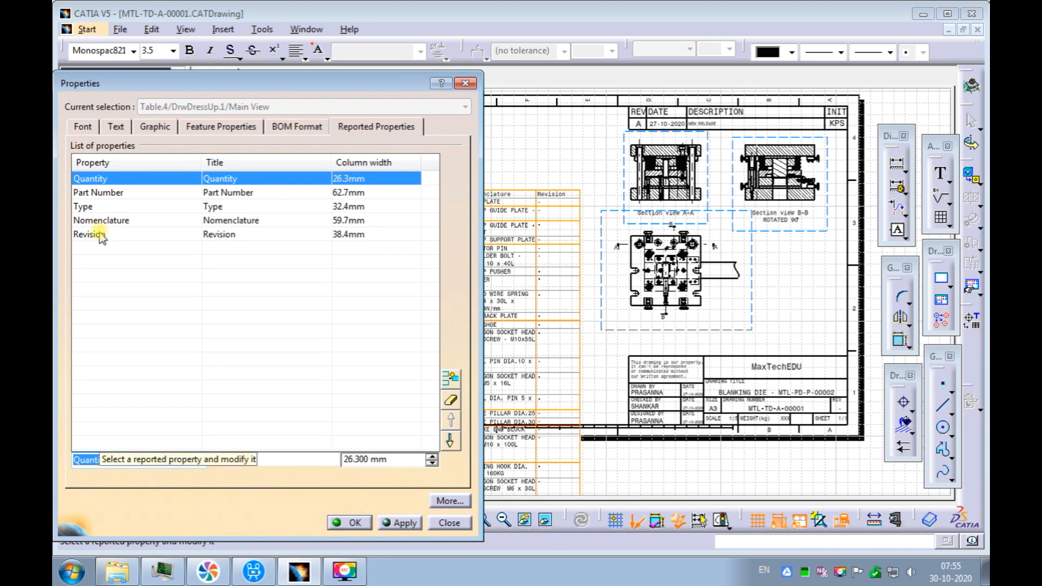
pyautogui.moveTo(192, 83); pyautogui.dragTo(369, 225)
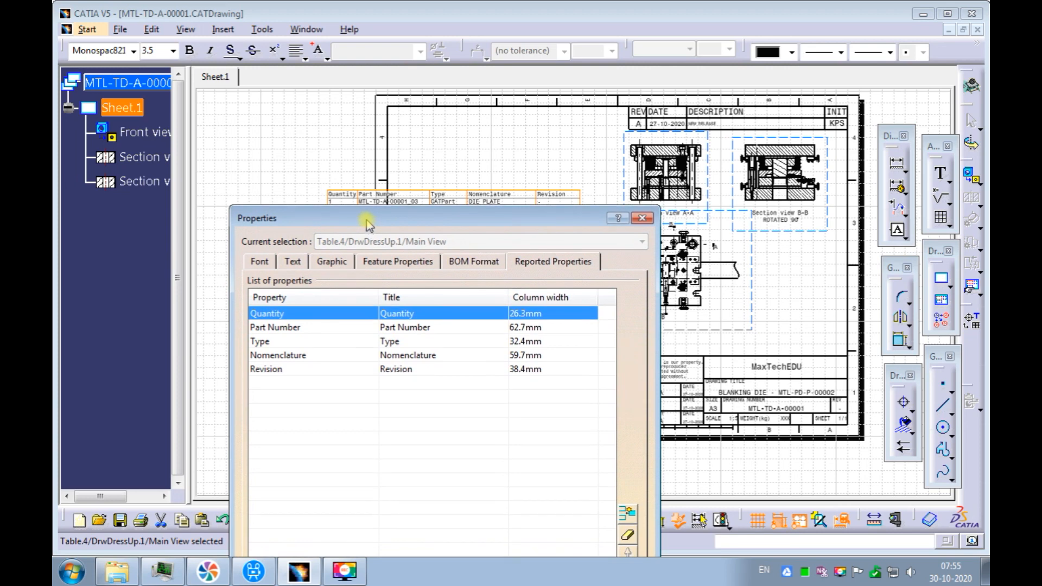
pyautogui.click(273, 327)
pyautogui.click(263, 341)
pyautogui.click(270, 355)
pyautogui.click(268, 369)
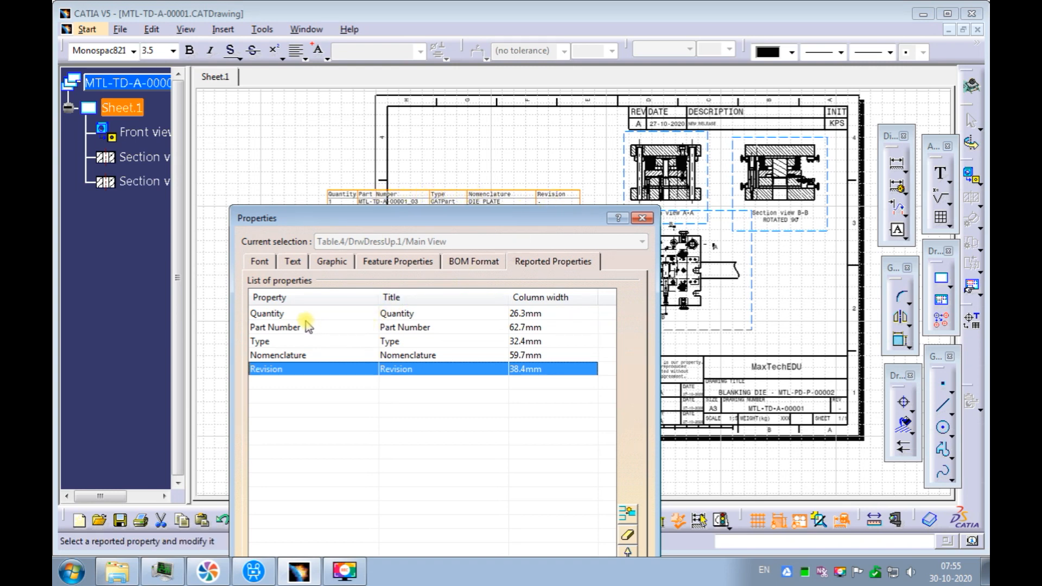
# Change the table's Quantity column to report the Item No. property, title it "Item No." and apply the change
pyautogui.click(288, 315)
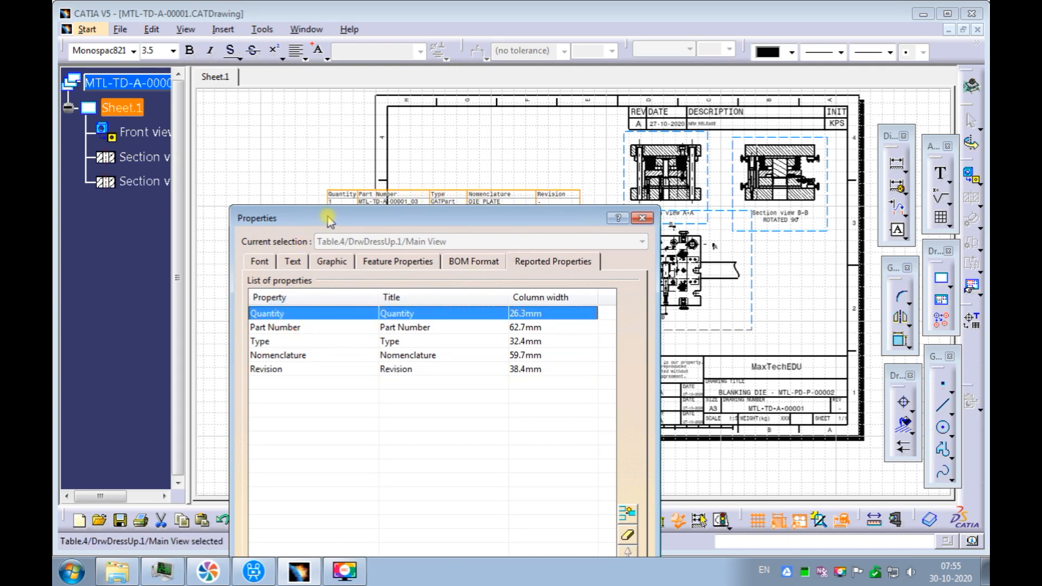
pyautogui.moveTo(328, 216); pyautogui.dragTo(659, 110)
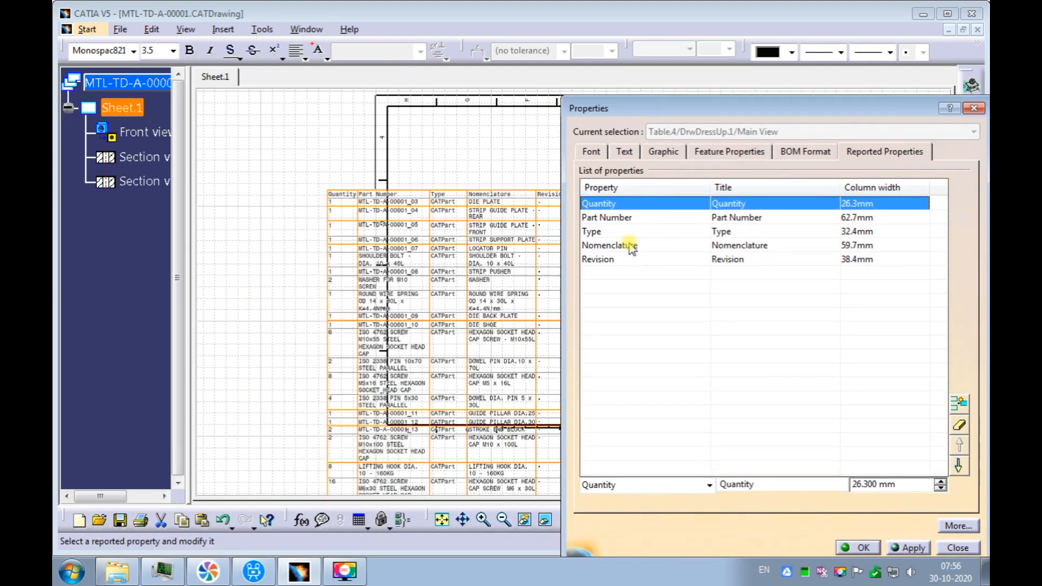
pyautogui.click(708, 484)
pyautogui.click(599, 471)
pyautogui.click(772, 483)
pyautogui.doubleClick(773, 483)
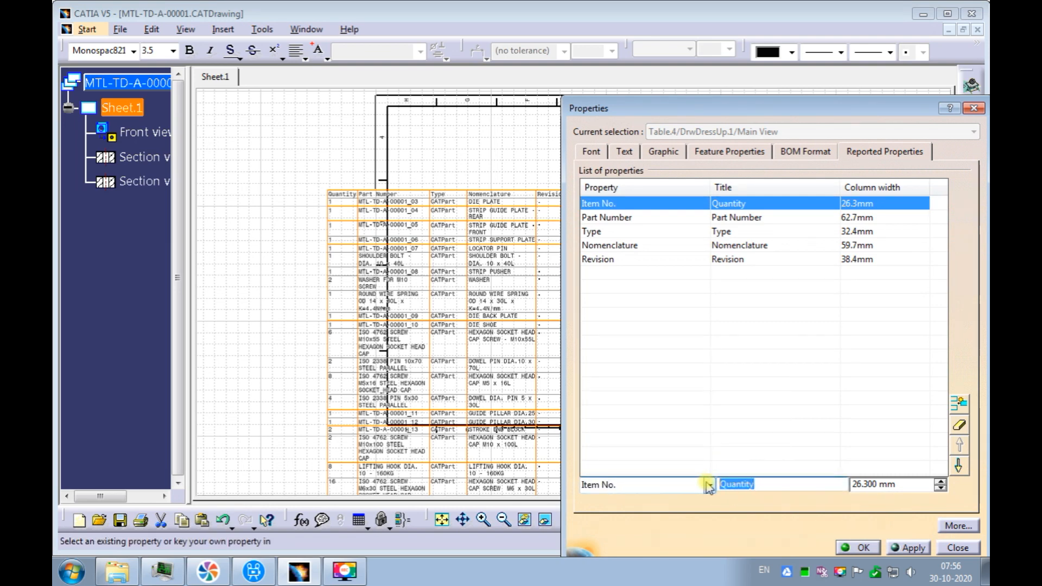
pyautogui.write('Item No.')
pyautogui.click(903, 548)
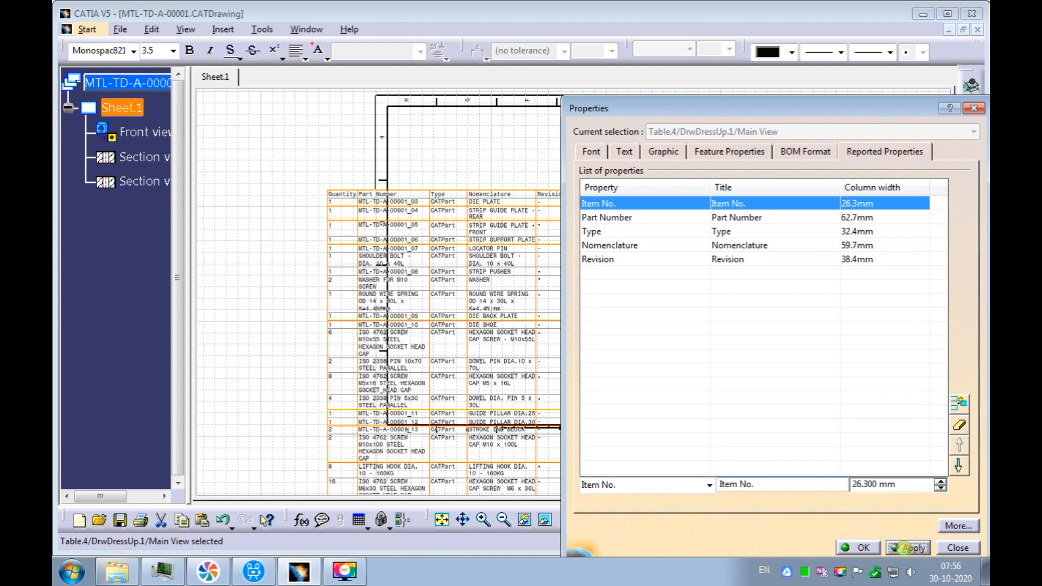
pyautogui.click(904, 548)
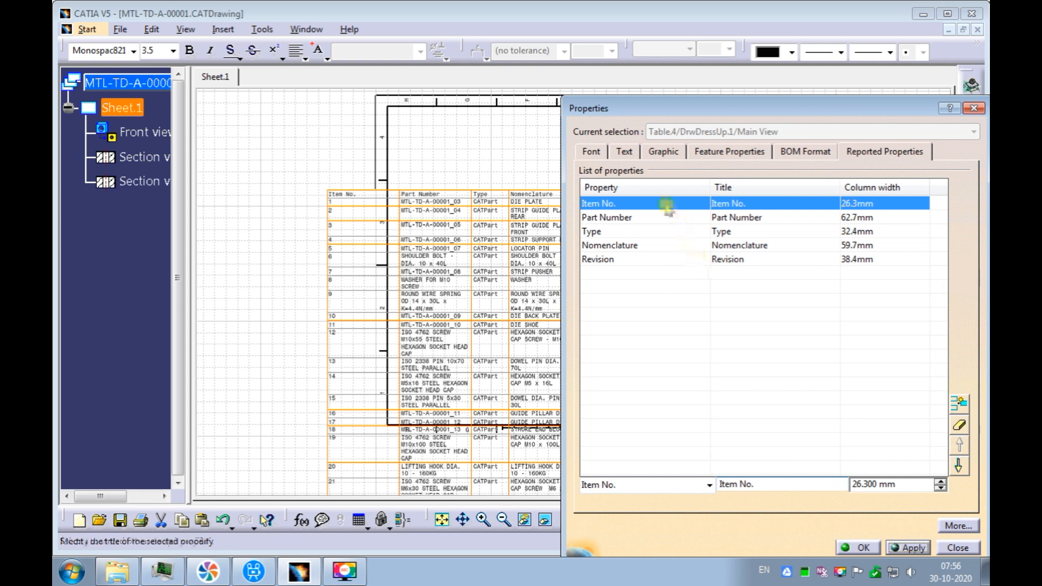
pyautogui.click(629, 206)
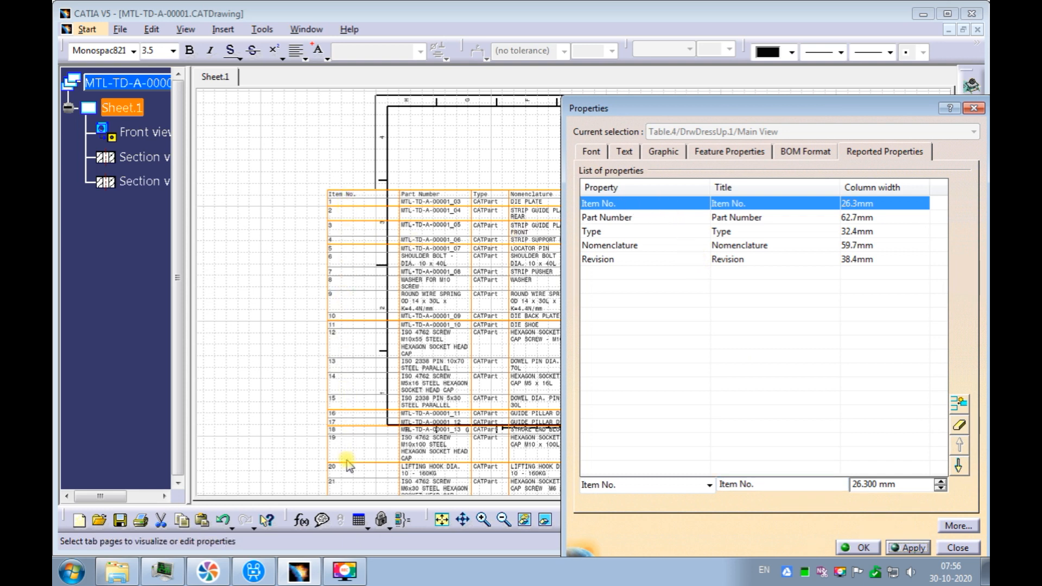
# Remove the Part Number and Type columns from the bill of material's reported properties and apply the changes
pyautogui.click(614, 223)
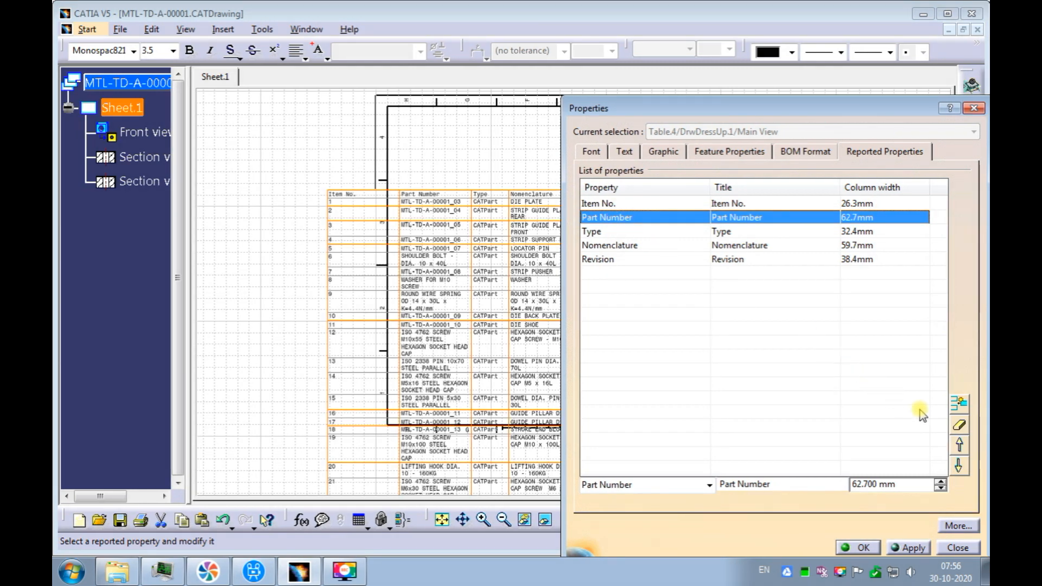
pyautogui.click(959, 425)
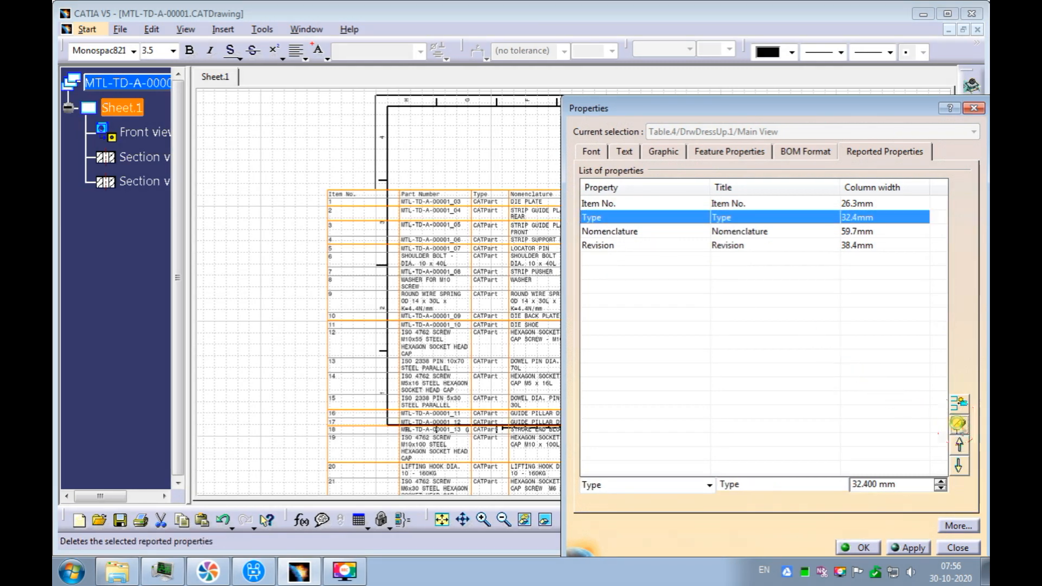
pyautogui.click(902, 544)
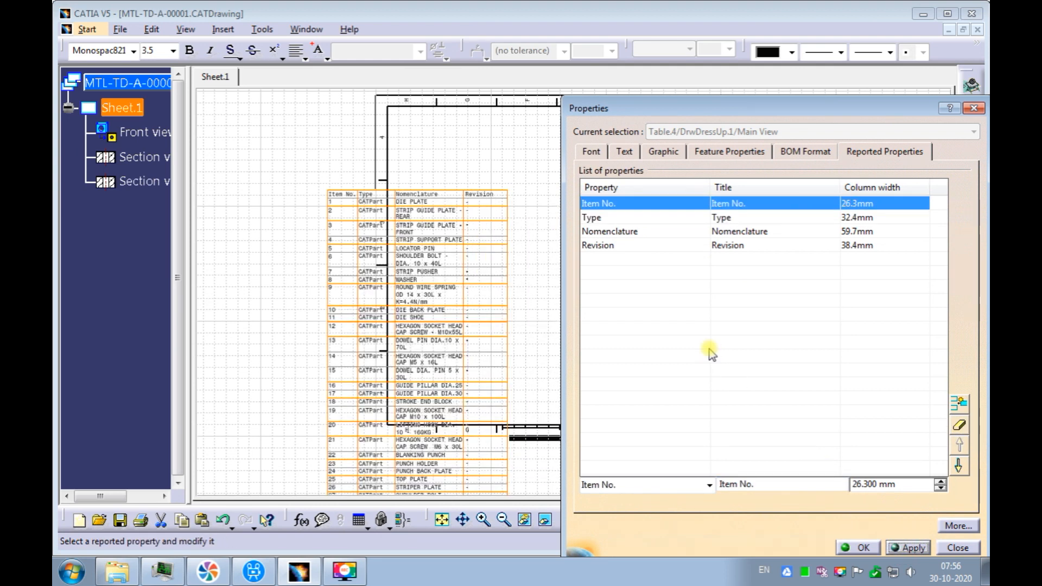
pyautogui.click(594, 218)
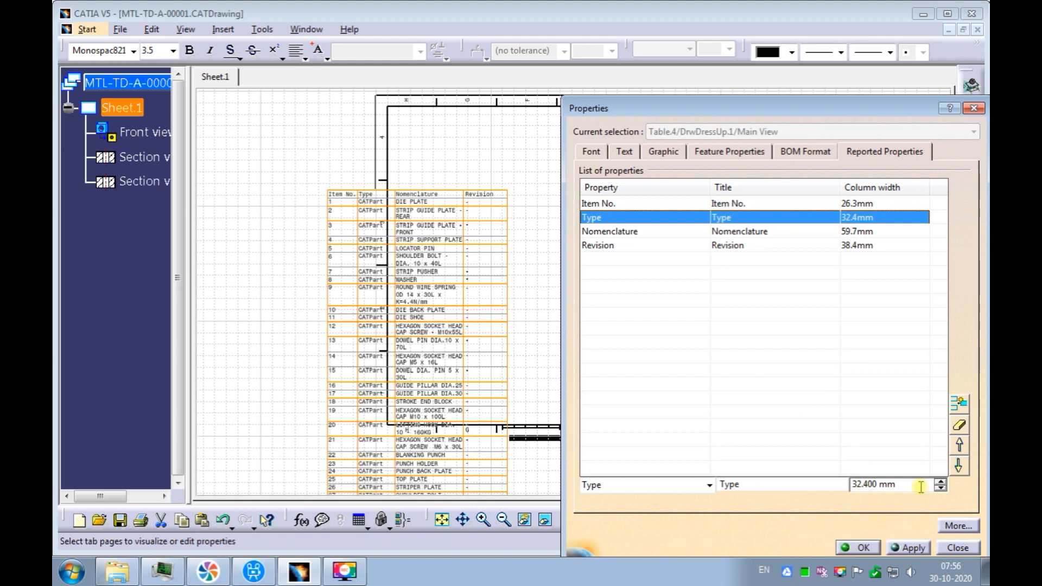
pyautogui.click(959, 425)
pyautogui.click(901, 548)
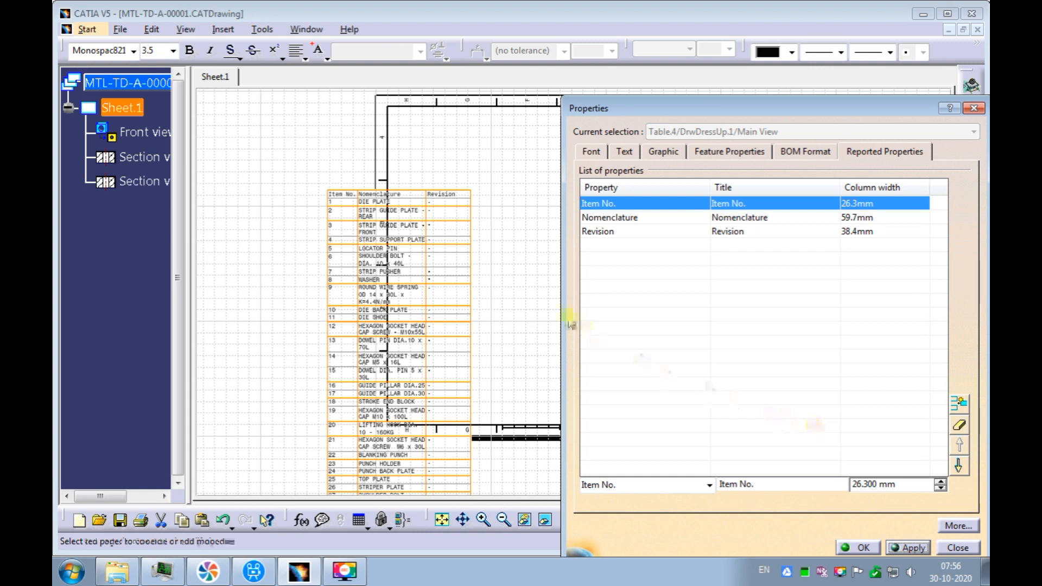
# Change the Revision column to report the Quantity property, title it "Qty.", and accept the table properties
pyautogui.click(593, 234)
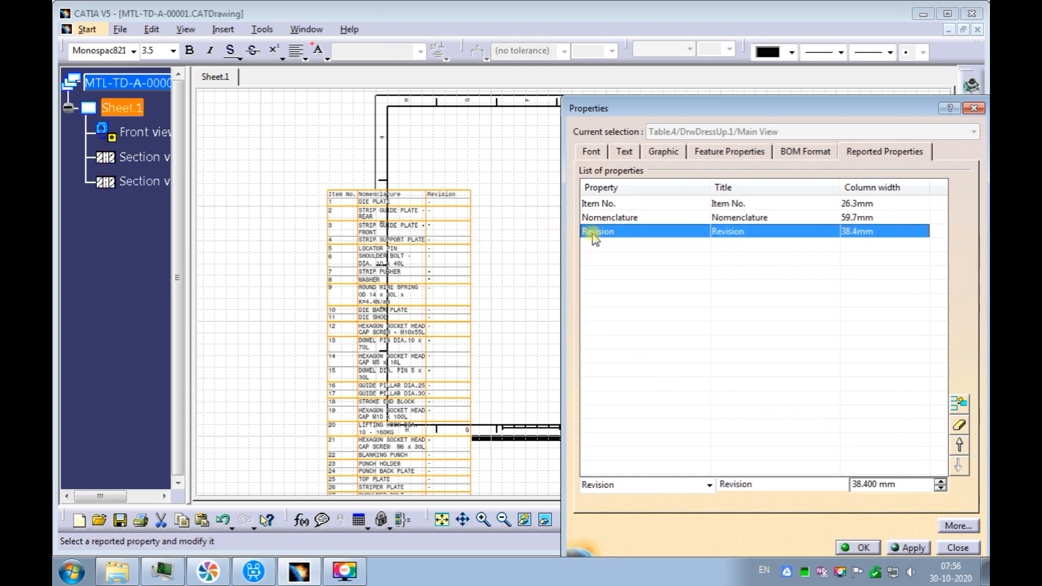
pyautogui.click(710, 486)
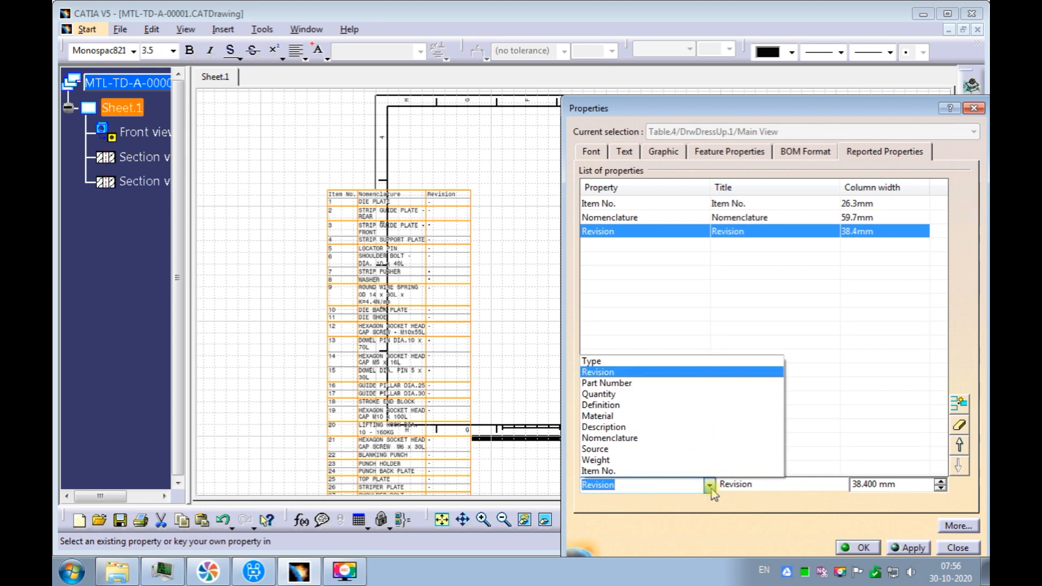
pyautogui.click(607, 394)
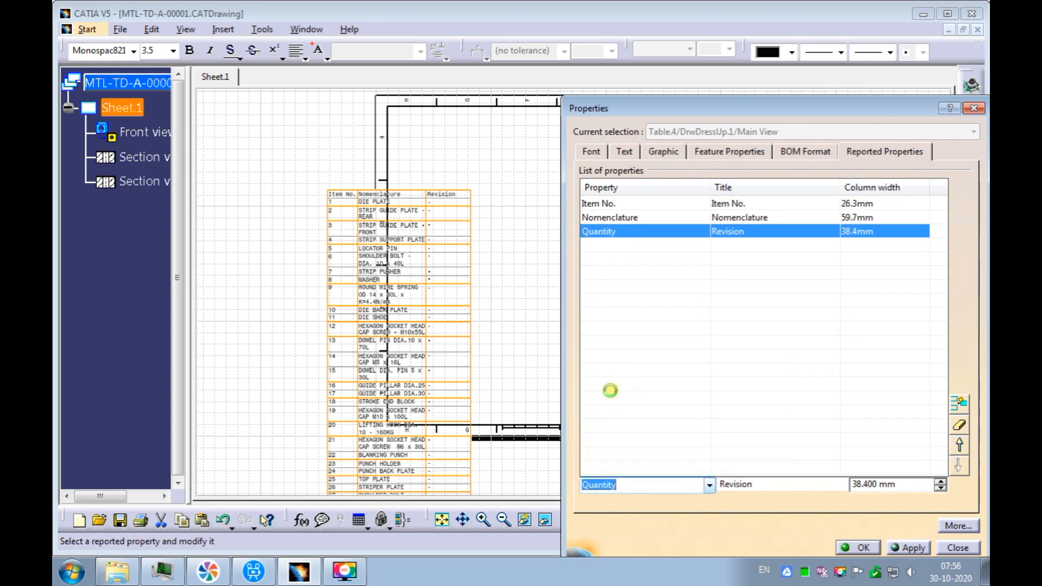
pyautogui.doubleClick(767, 485)
pyautogui.write('Q')
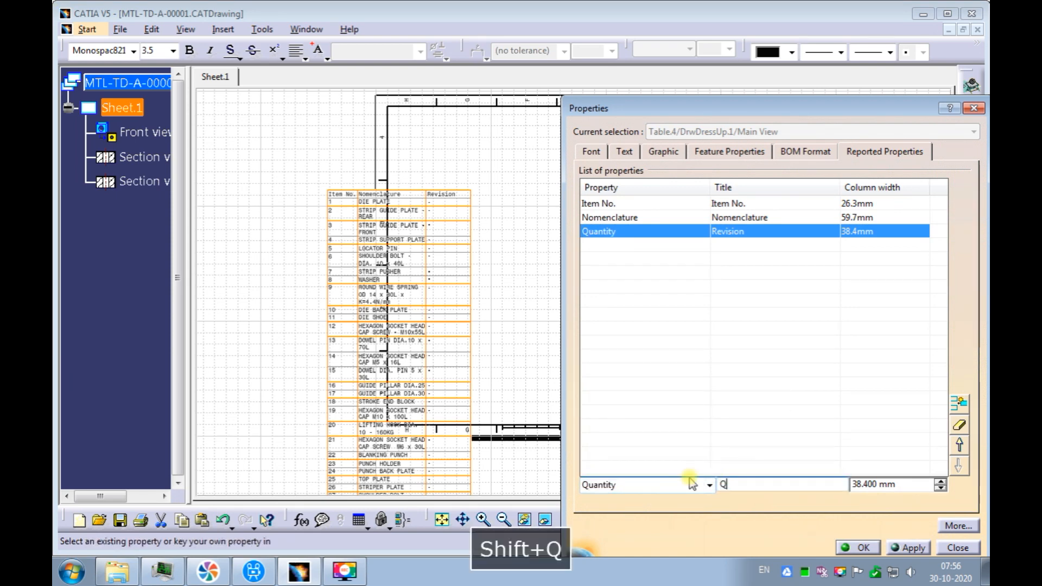
pyautogui.write('ty.')
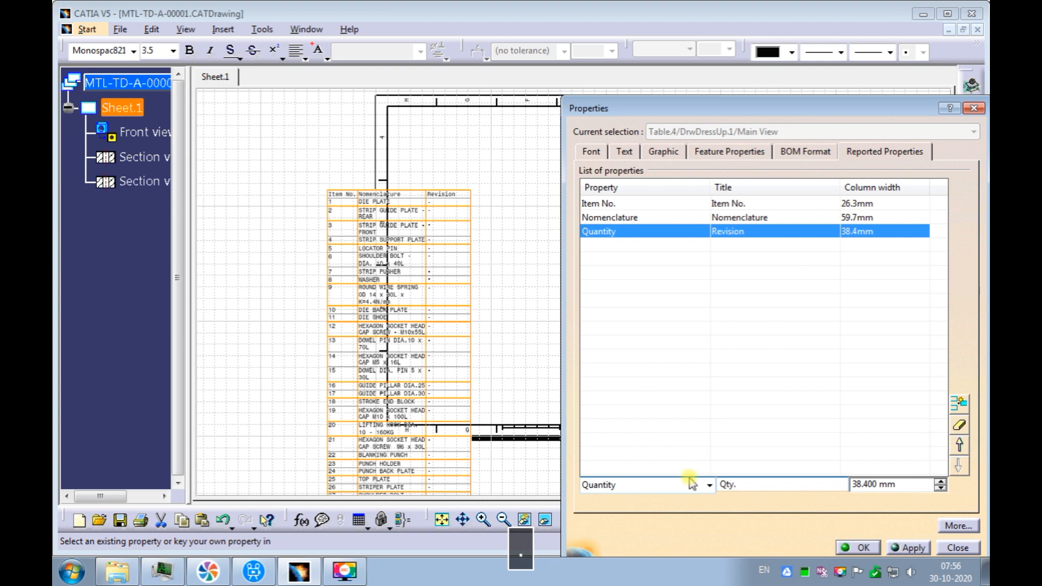
pyautogui.click(886, 547)
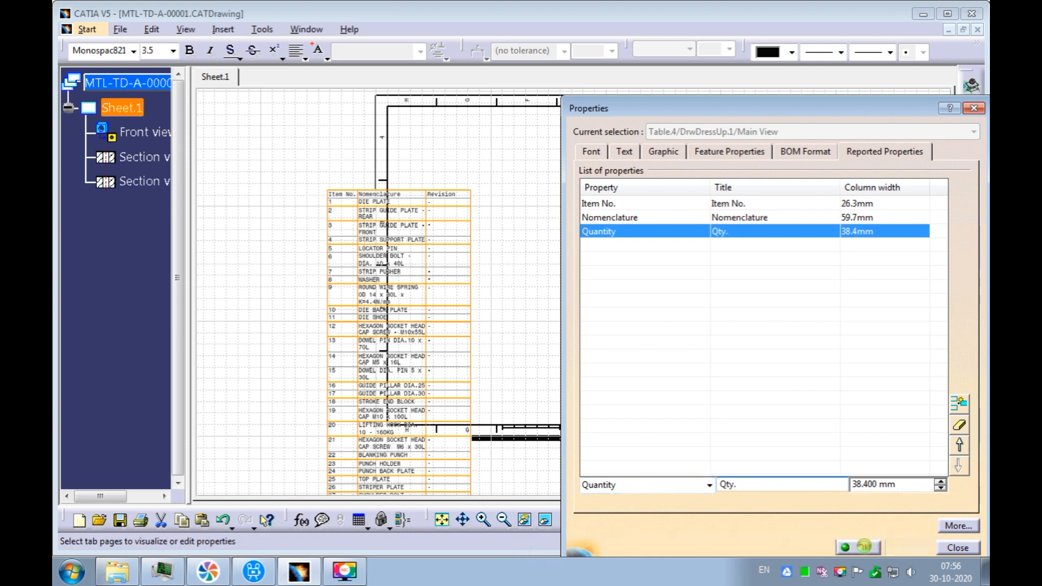
pyautogui.click(864, 546)
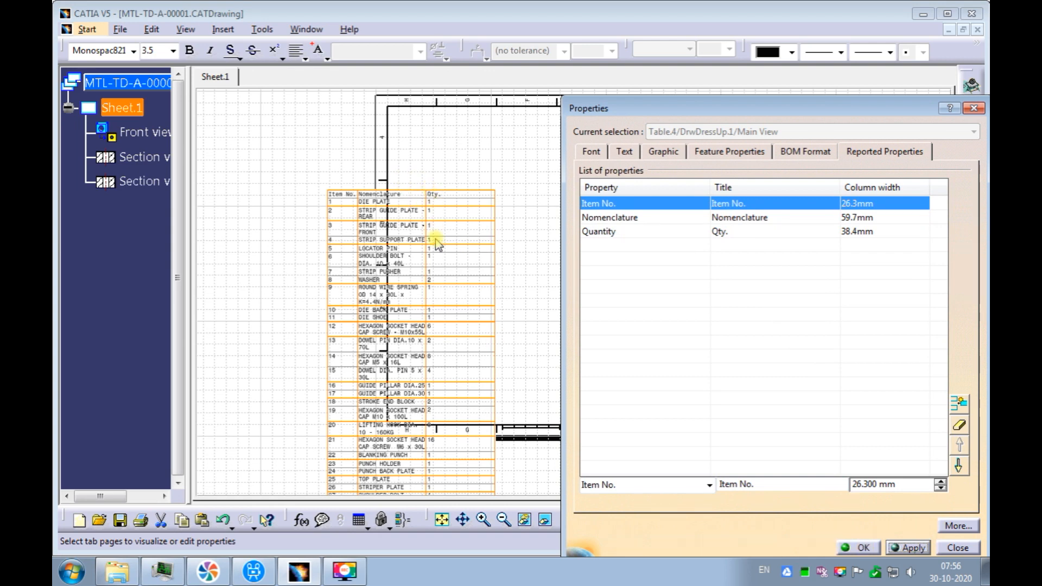
pyautogui.click(856, 547)
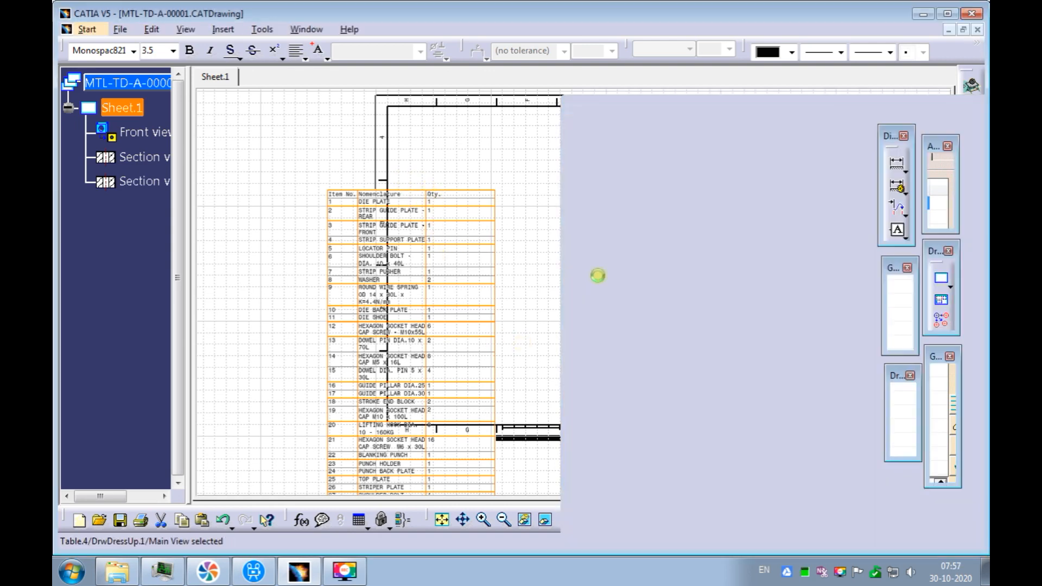
pyautogui.click(528, 234)
# Extend the bill of material table with 2 columns and 1 row
pyautogui.moveTo(506, 179)
pyautogui.keyDown('ctrl'); pyautogui.mouseDown(button='middle')
pyautogui.moveTo(516, 142)
pyautogui.moveTo(581, 233)
pyautogui.moveTo(586, 196)
pyautogui.mouseUp(button='middle'); pyautogui.keyUp('ctrl')
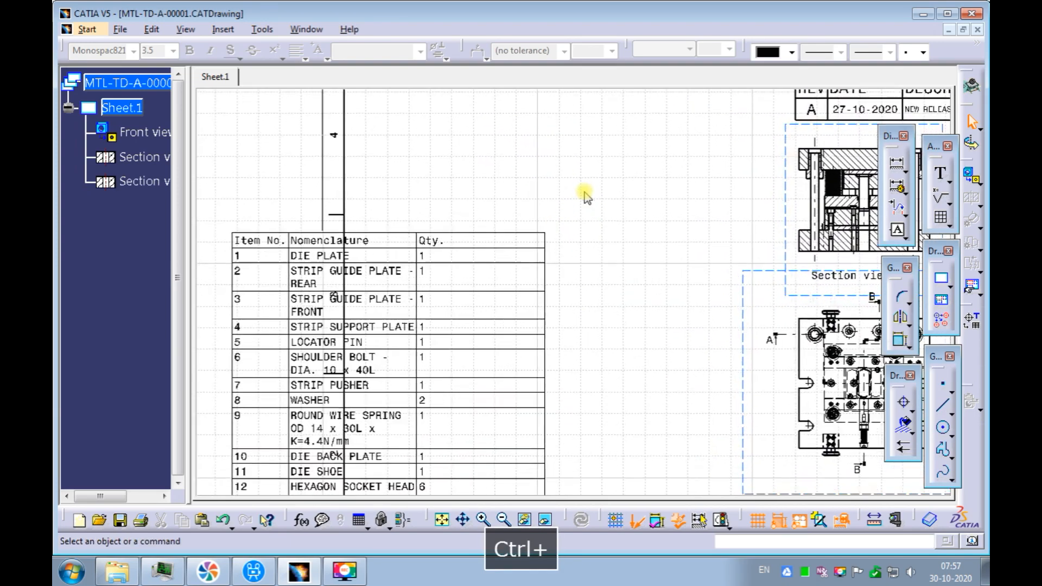
pyautogui.click(519, 241)
pyautogui.doubleClick(518, 241)
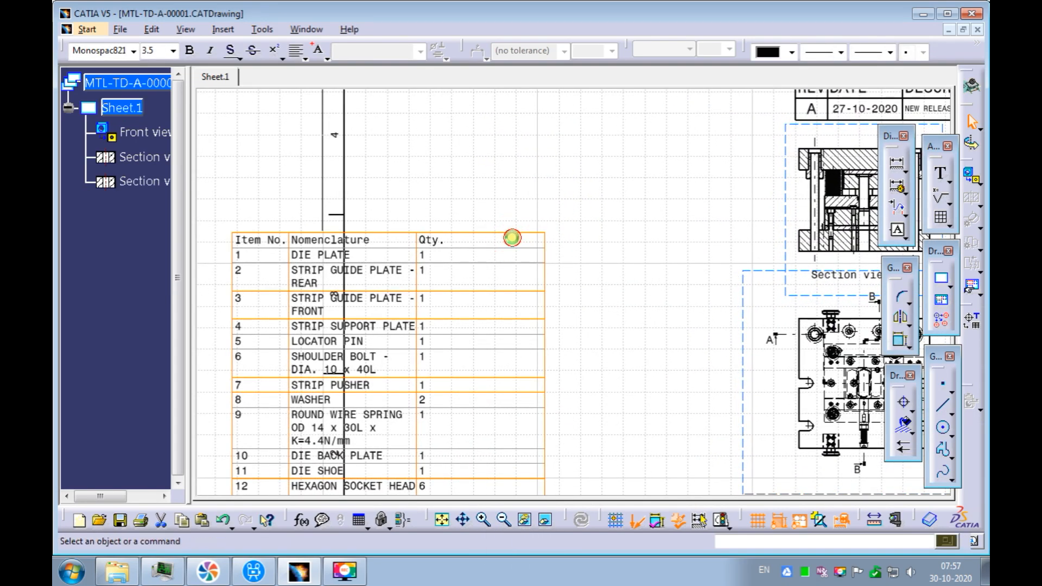
pyautogui.click(551, 231)
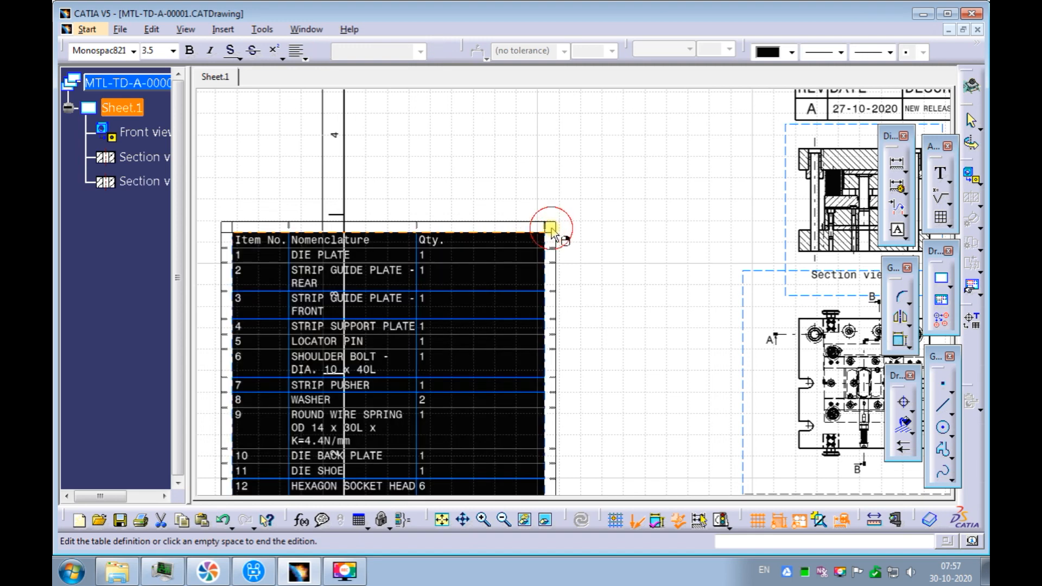
pyautogui.rightClick(551, 231)
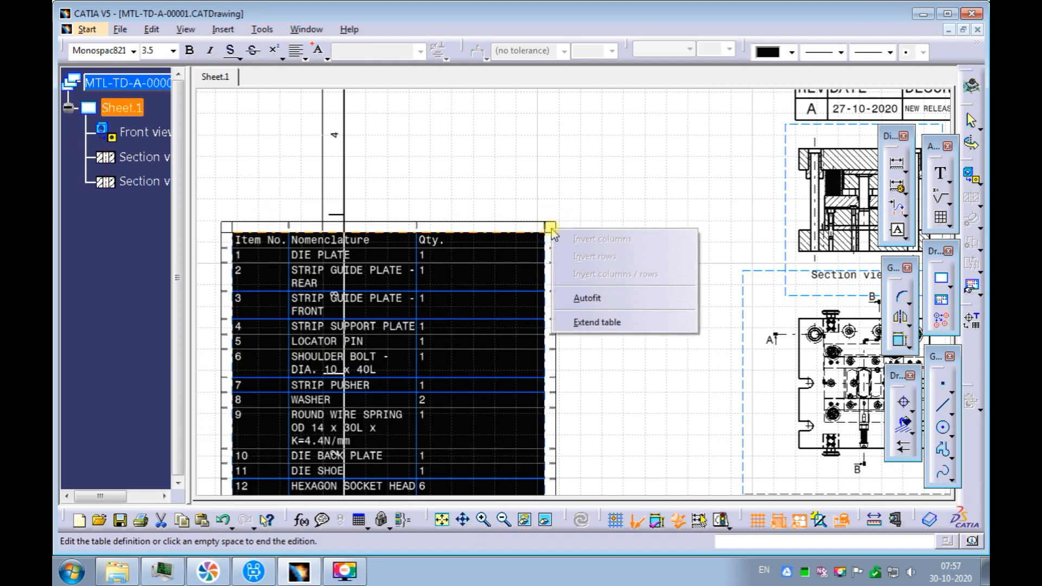
pyautogui.click(589, 321)
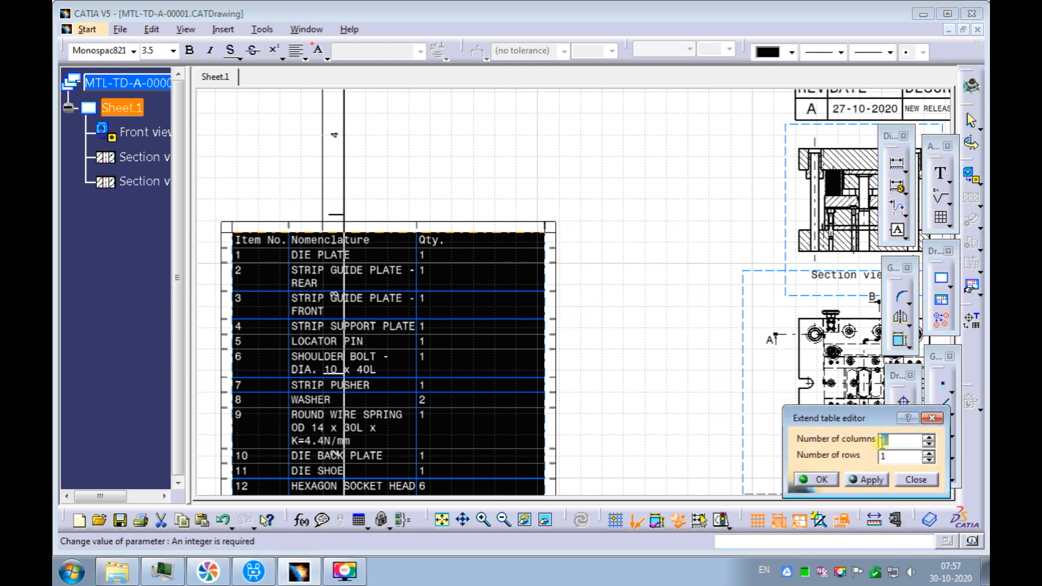
pyautogui.write('2')
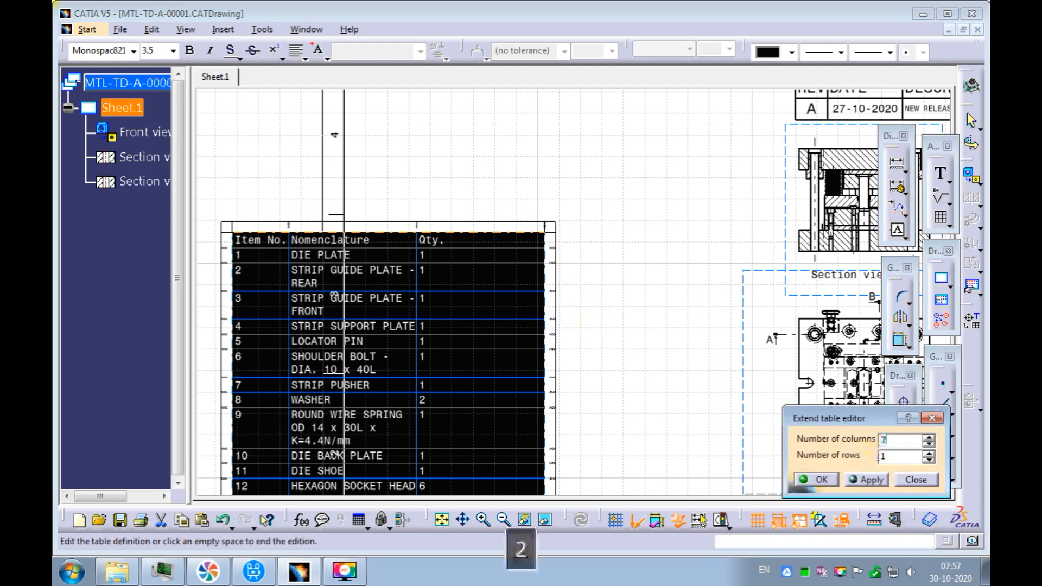
pyautogui.click(821, 479)
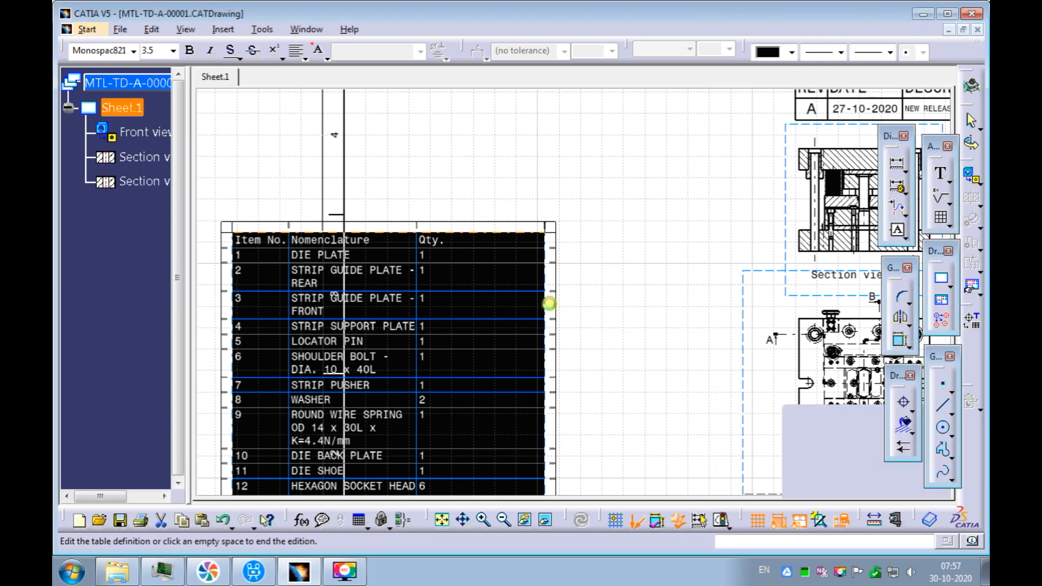
# Label the header cells of the two empty columns "Material" and "Remarks" and end the table editing
pyautogui.click(580, 241)
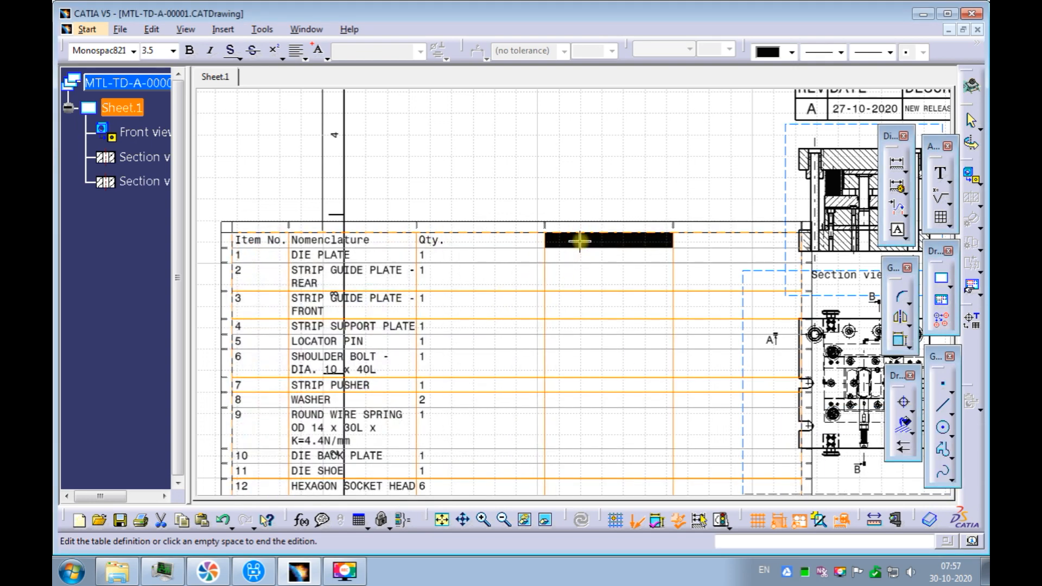
pyautogui.doubleClick(580, 241)
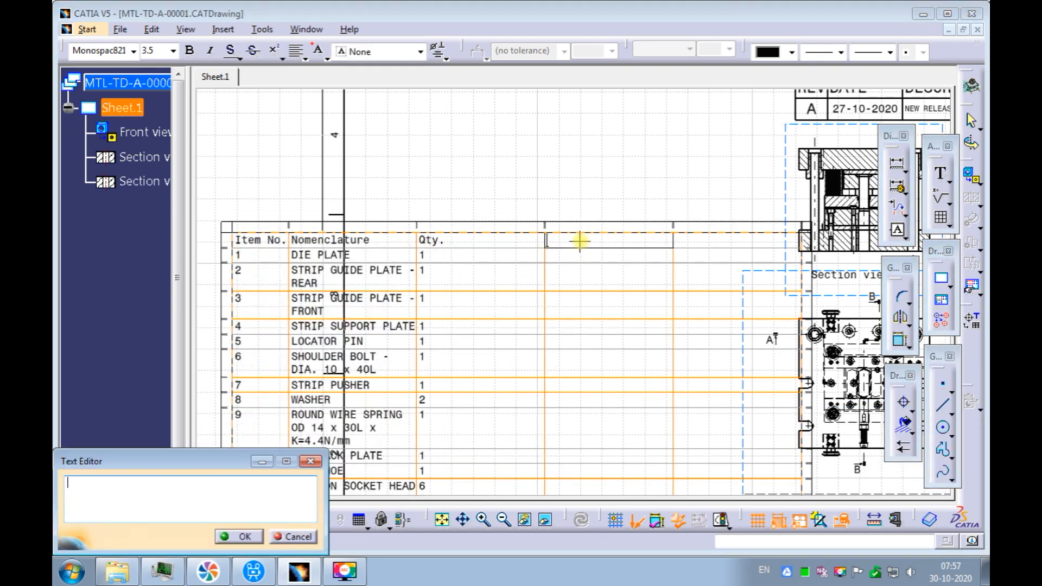
pyautogui.write('Material')
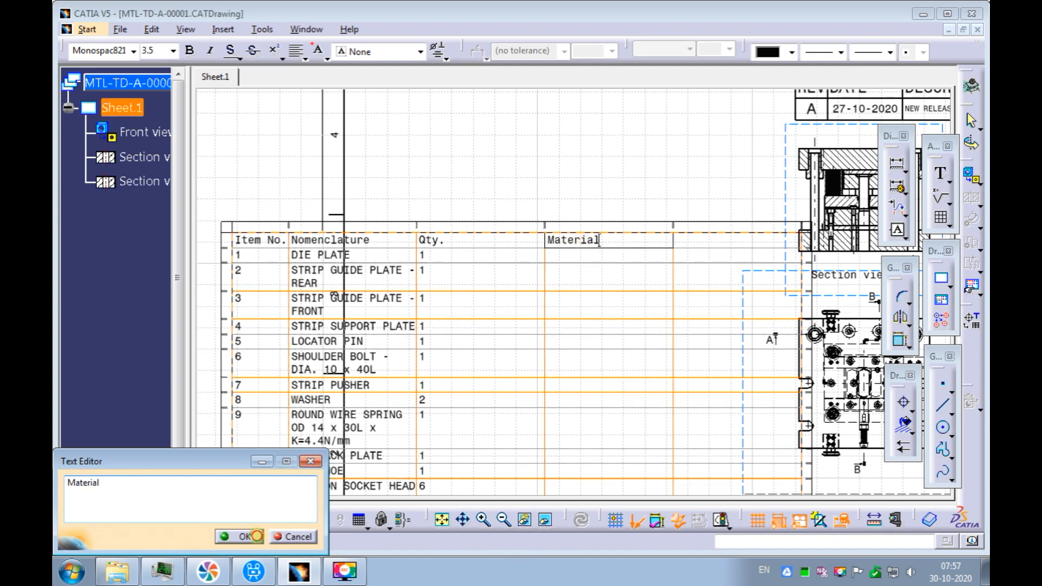
pyautogui.click(258, 537)
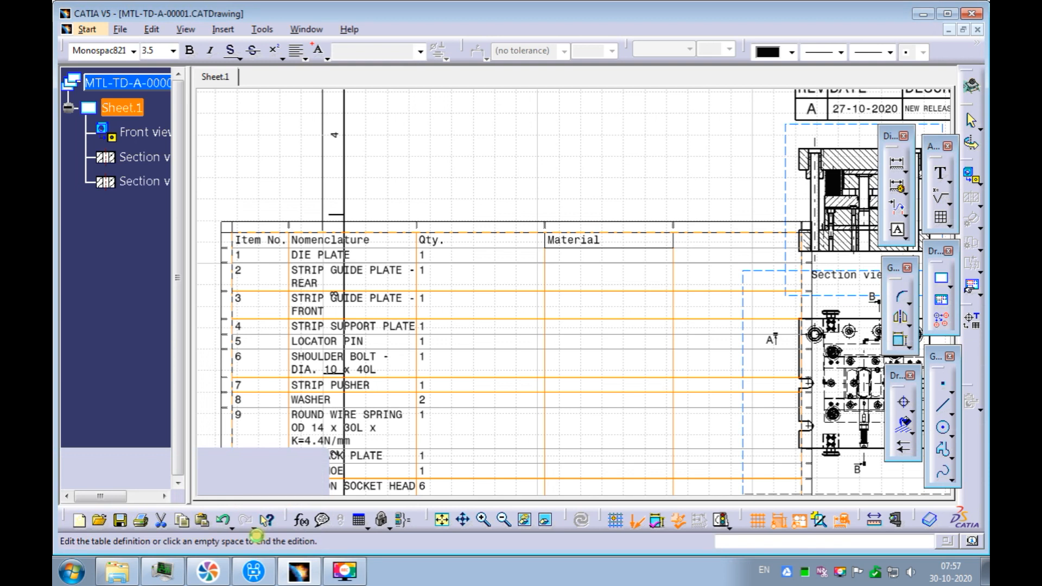
pyautogui.doubleClick(692, 241)
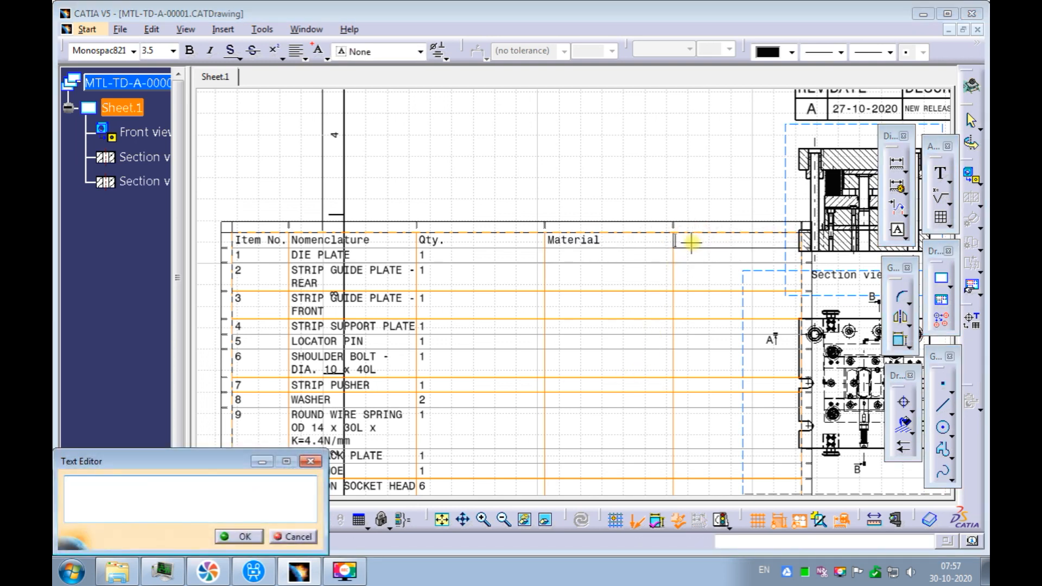
pyautogui.write('Remarks')
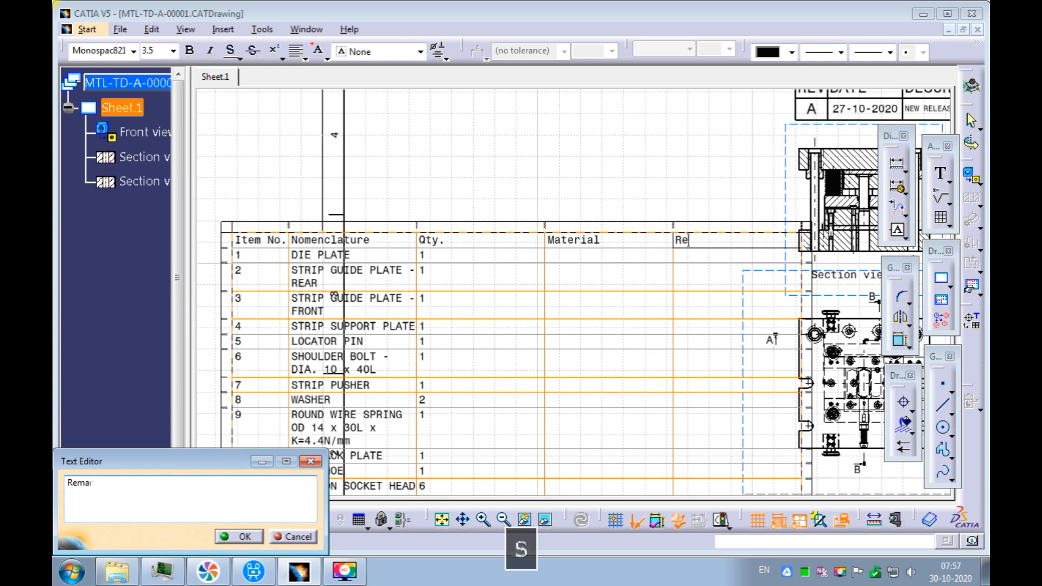
pyautogui.click(244, 537)
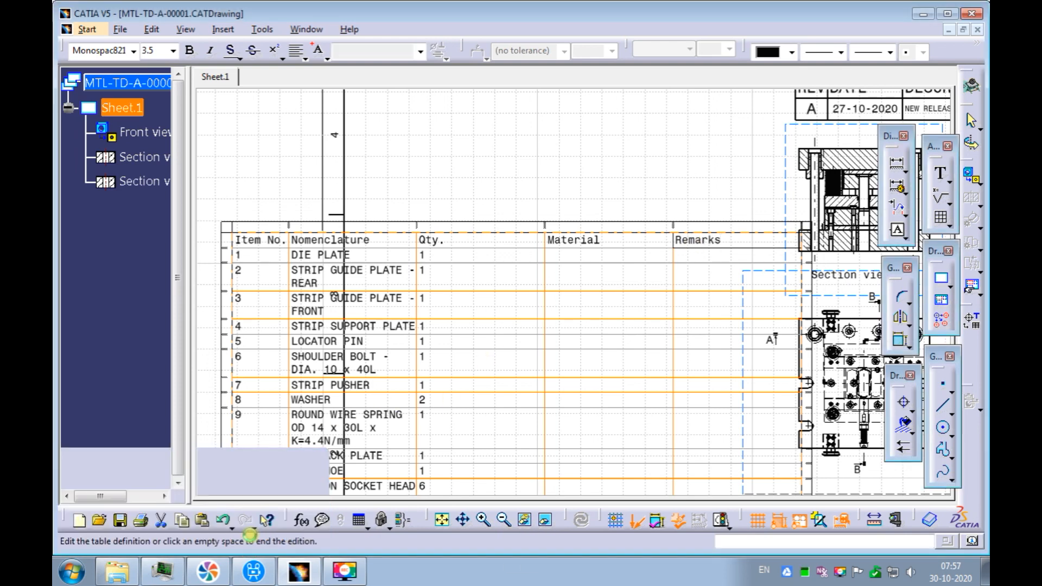
pyautogui.click(269, 190)
# Narrow the Qty., Material and Remarks columns and widen the Nomenclature column so most descriptions fit on one line
pyautogui.click(281, 239)
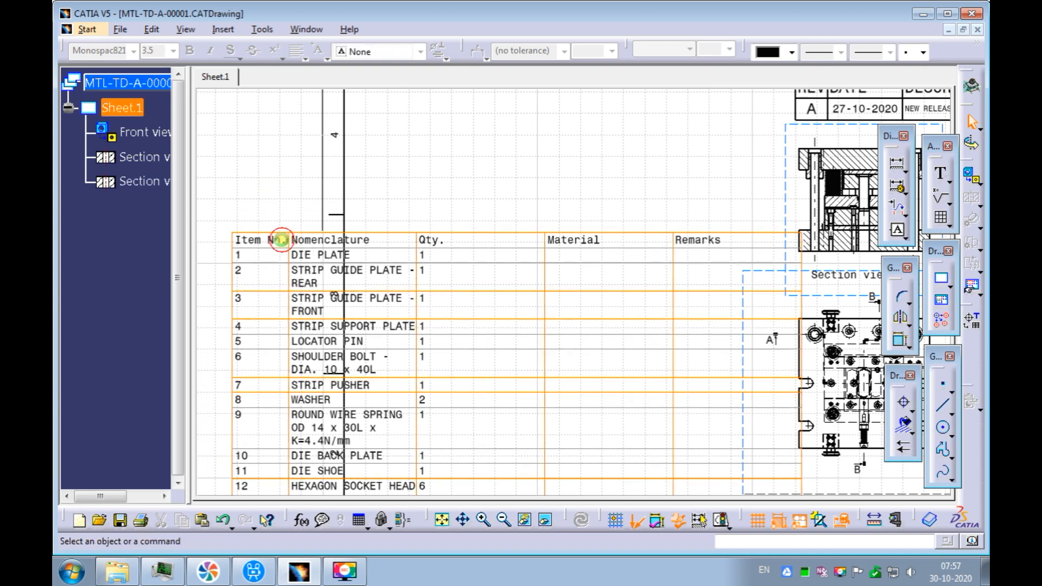
pyautogui.doubleClick(281, 239)
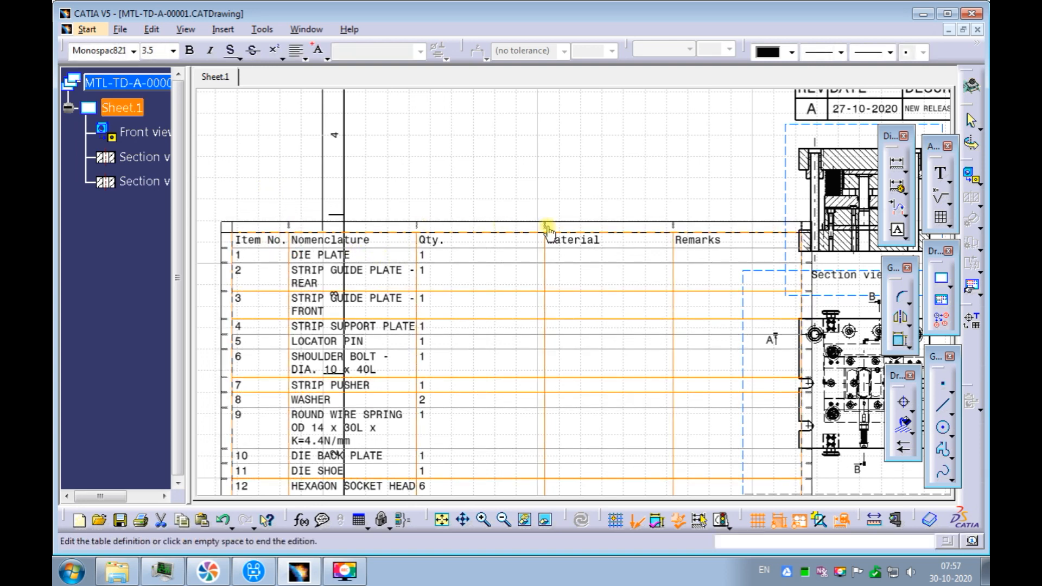
pyautogui.moveTo(546, 227); pyautogui.dragTo(463, 226)
pyautogui.moveTo(592, 231); pyautogui.dragTo(532, 232)
pyautogui.moveTo(661, 232); pyautogui.dragTo(595, 225)
pyautogui.moveTo(419, 230); pyautogui.dragTo(521, 231)
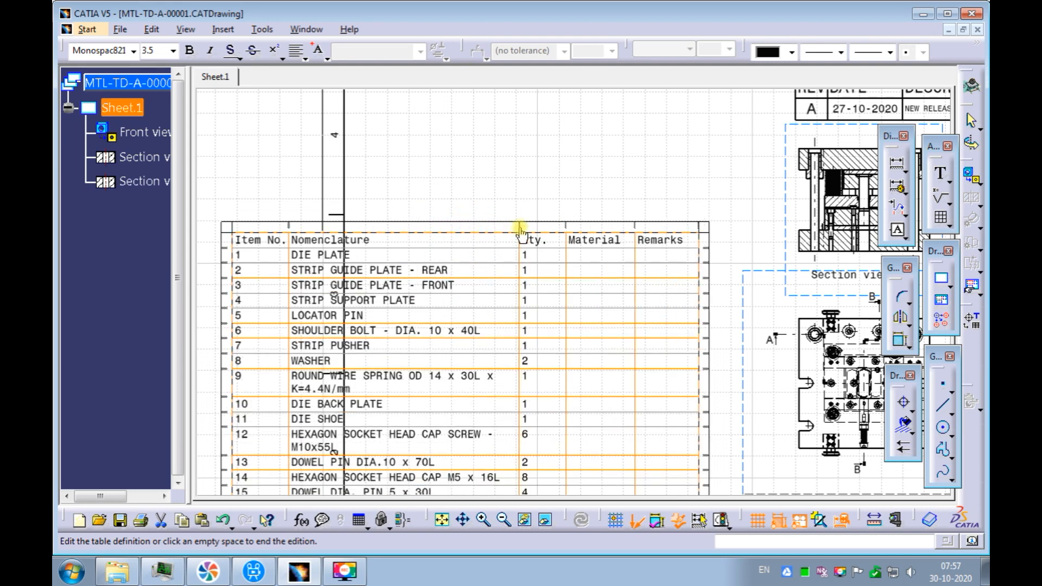
pyautogui.click(459, 190)
# Move the bill of material table so its upper-left corner meets the upper-left corner of the sheet's inner border
pyautogui.moveTo(432, 212)
pyautogui.keyDown('ctrl'); pyautogui.mouseDown(button='middle')
pyautogui.moveTo(453, 225)
pyautogui.moveTo(414, 252)
pyautogui.moveTo(353, 217)
pyautogui.moveTo(363, 182)
pyautogui.moveTo(349, 205)
pyautogui.mouseUp(button='middle'); pyautogui.keyUp('ctrl')
pyautogui.click(339, 206)
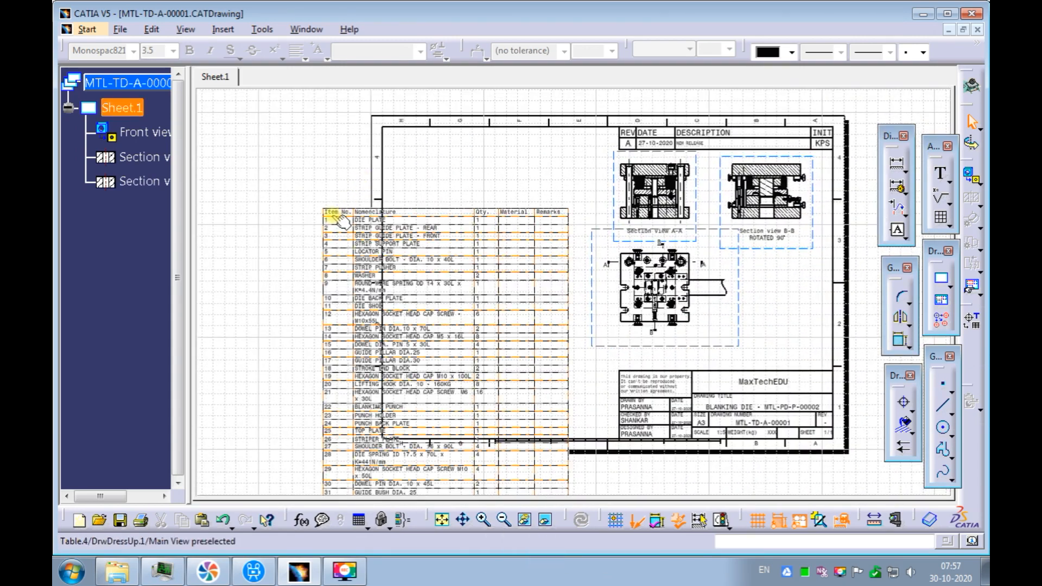
pyautogui.moveTo(342, 205)
pyautogui.mouseDown()
pyautogui.moveTo(397, 174)
pyautogui.moveTo(392, 139)
pyautogui.mouseUp()
pyautogui.moveTo(316, 138); pyautogui.dragTo(324, 185, button='middle')
pyautogui.moveTo(323, 185)
pyautogui.keyDown('ctrl'); pyautogui.mouseDown(button='middle')
pyautogui.moveTo(338, 137)
pyautogui.moveTo(428, 288)
pyautogui.moveTo(451, 207)
pyautogui.moveTo(339, 252)
pyautogui.moveTo(328, 189)
pyautogui.moveTo(414, 191)
pyautogui.mouseUp(button='middle'); pyautogui.keyUp('ctrl')
pyautogui.keyDown('shift'); pyautogui.moveTo(460, 349); pyautogui.dragTo(465, 269); pyautogui.keyUp('shift')
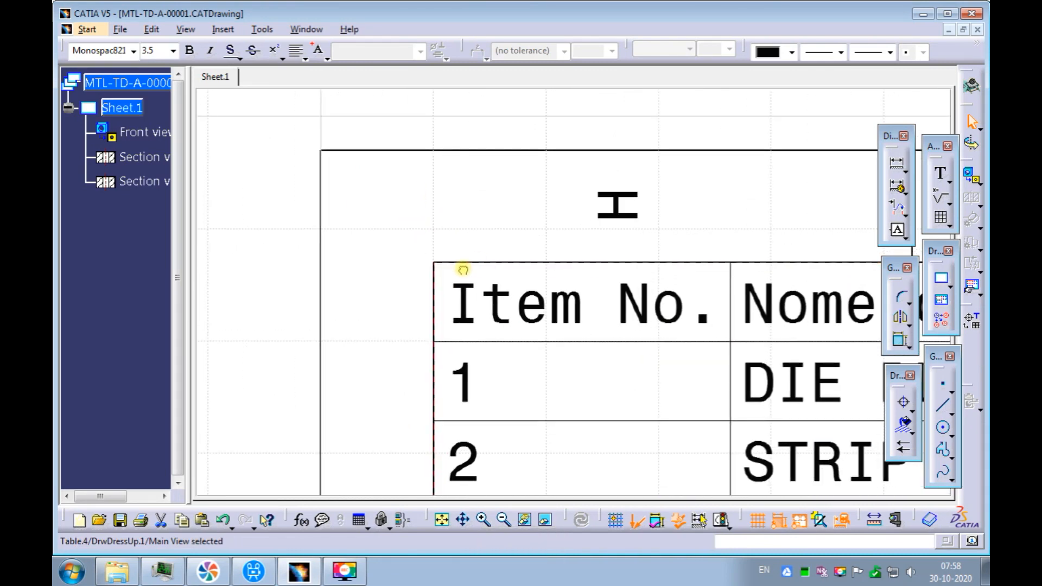
# Narrow the Item No. column of the bill of material until its header wraps onto two lines
pyautogui.moveTo(344, 256)
pyautogui.keyDown('ctrl'); pyautogui.mouseDown(button='middle')
pyautogui.moveTo(331, 332)
pyautogui.moveTo(365, 269)
pyautogui.moveTo(428, 315)
pyautogui.moveTo(298, 288)
pyautogui.moveTo(314, 298)
pyautogui.moveTo(298, 288)
pyautogui.moveTo(302, 221)
pyautogui.moveTo(310, 360)
pyautogui.moveTo(288, 220)
pyautogui.moveTo(306, 269)
pyautogui.moveTo(298, 274)
pyautogui.moveTo(309, 252)
pyautogui.moveTo(353, 263)
pyautogui.mouseUp(button='middle'); pyautogui.keyUp('ctrl')
pyautogui.doubleClick(379, 277)
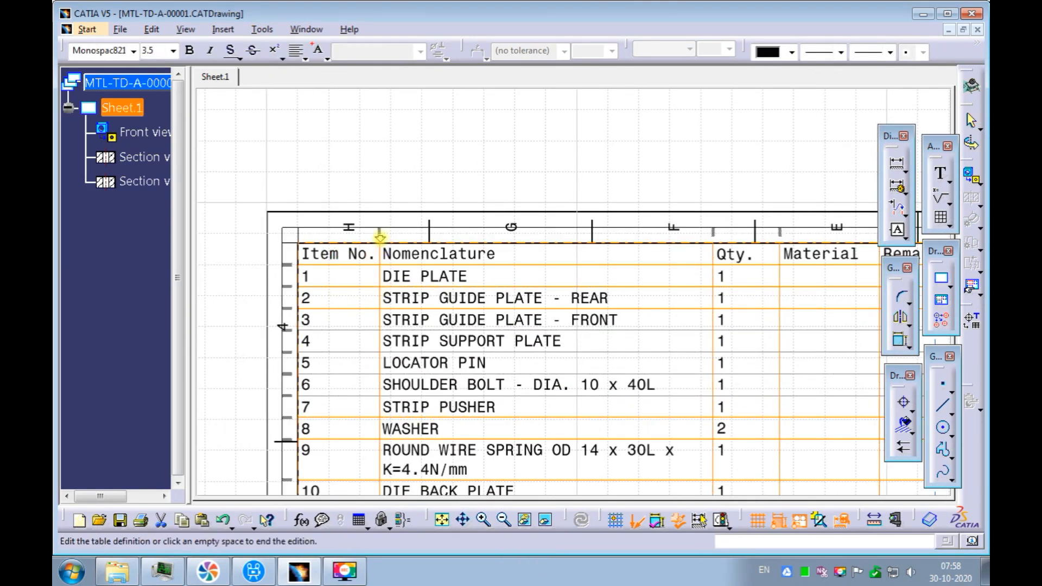
pyautogui.moveTo(379, 235); pyautogui.dragTo(345, 235)
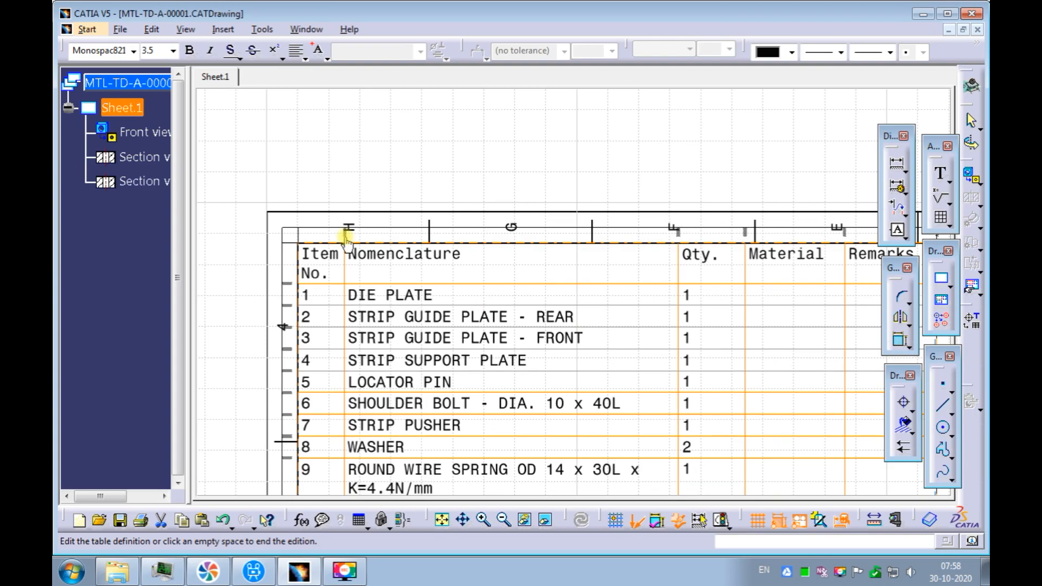
pyautogui.moveTo(255, 223)
pyautogui.keyDown('ctrl'); pyautogui.mouseDown(button='middle')
pyautogui.moveTo(233, 275)
pyautogui.moveTo(309, 260)
pyautogui.moveTo(226, 123)
pyautogui.moveTo(219, 80)
pyautogui.mouseUp(button='middle'); pyautogui.keyUp('ctrl')
pyautogui.moveTo(295, 272)
pyautogui.mouseDown(button='middle')
pyautogui.moveTo(266, 187)
pyautogui.moveTo(305, 273)
pyautogui.moveTo(254, 283)
pyautogui.mouseUp(button='middle')
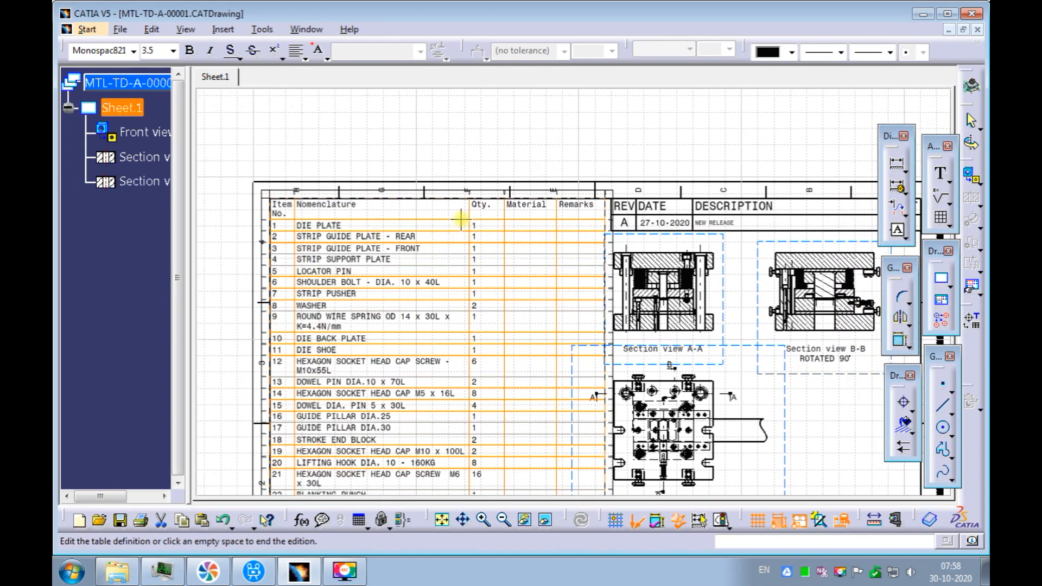
# Widen the Nomenclature column slightly, narrow the Material and Remarks columns to keep the table within its space, and end the table editing
pyautogui.moveTo(468, 194); pyautogui.dragTo(479, 194)
pyautogui.click(561, 193)
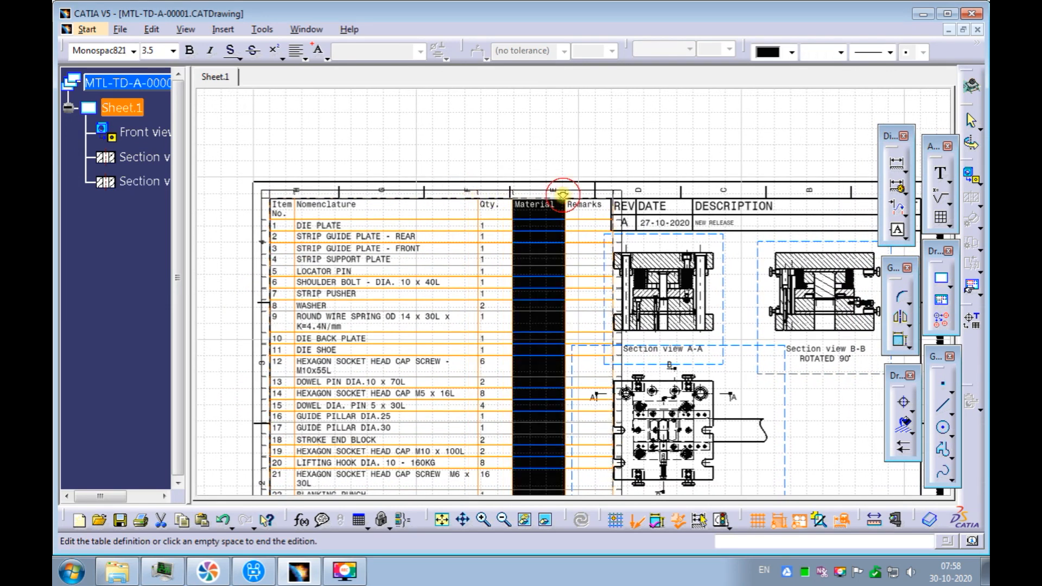
pyautogui.moveTo(553, 192); pyautogui.dragTo(553, 193)
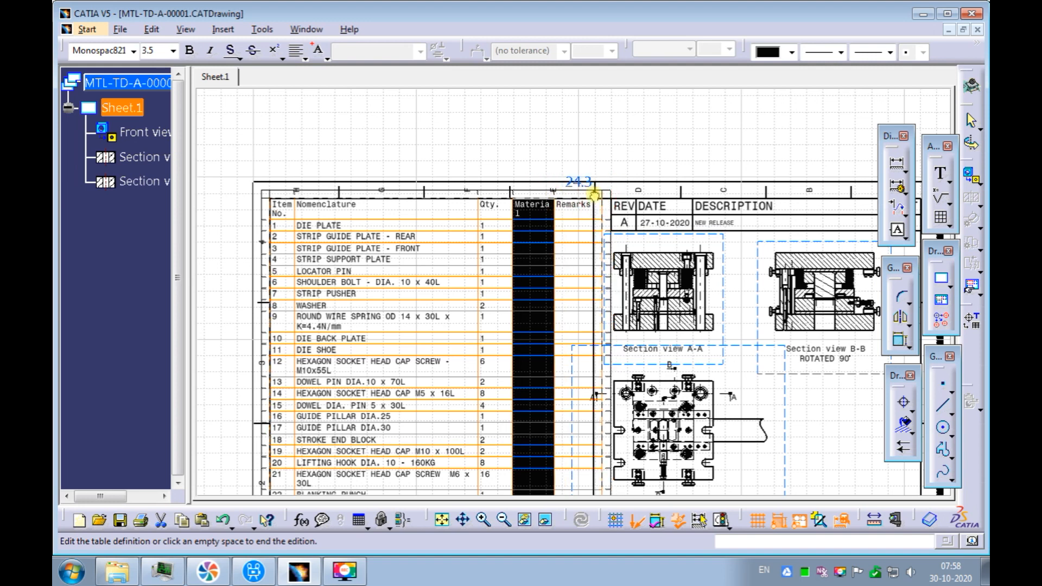
pyautogui.moveTo(595, 194); pyautogui.dragTo(595, 194)
pyautogui.moveTo(240, 343)
pyautogui.mouseDown(button='middle')
pyautogui.moveTo(239, 146)
pyautogui.moveTo(257, 246)
pyautogui.mouseUp(button='middle')
pyautogui.click(240, 235)
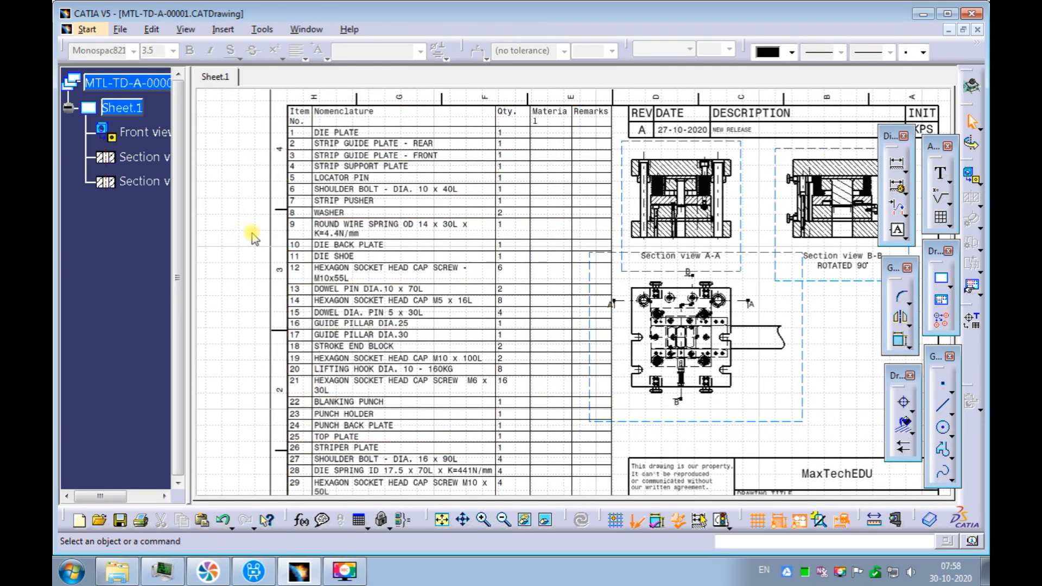
# Centre-align the text of the whole Item No. column in the bill of material table
pyautogui.keyDown('ctrl'); pyautogui.moveTo(251, 191); pyautogui.dragTo(250, 219, button='middle'); pyautogui.keyUp('ctrl')
pyautogui.moveTo(263, 263)
pyautogui.mouseDown(button='middle')
pyautogui.moveTo(249, 219)
pyautogui.moveTo(249, 237)
pyautogui.mouseUp(button='middle')
pyautogui.moveTo(242, 200); pyautogui.dragTo(235, 238, button='middle')
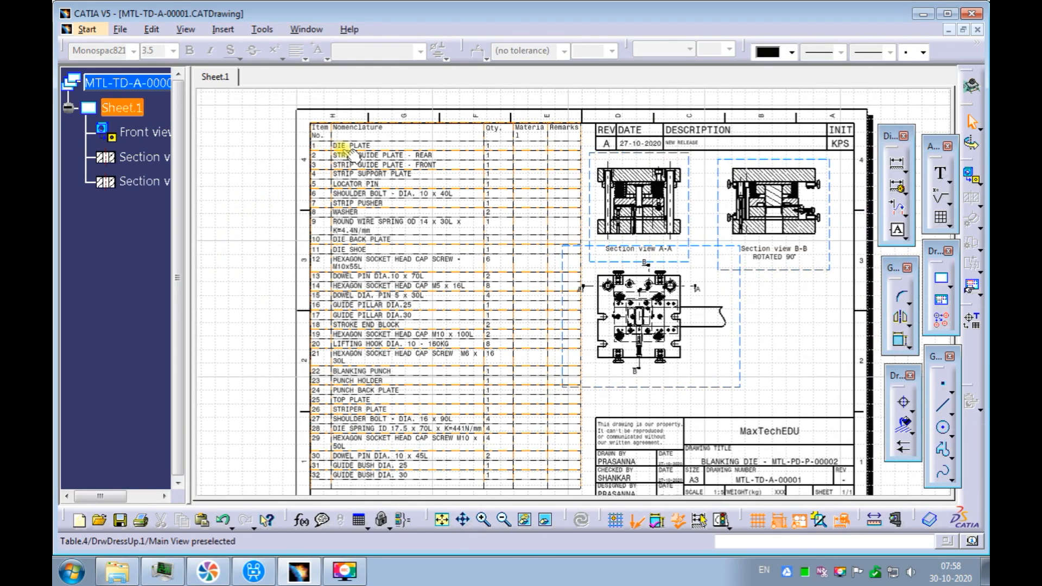
pyautogui.doubleClick(330, 142)
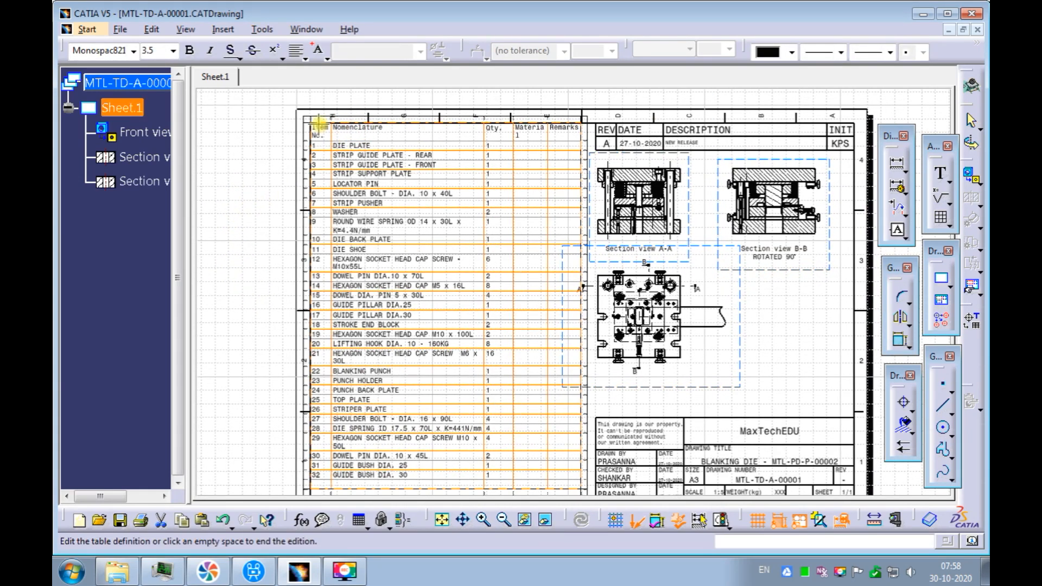
pyautogui.click(320, 119)
pyautogui.click(302, 59)
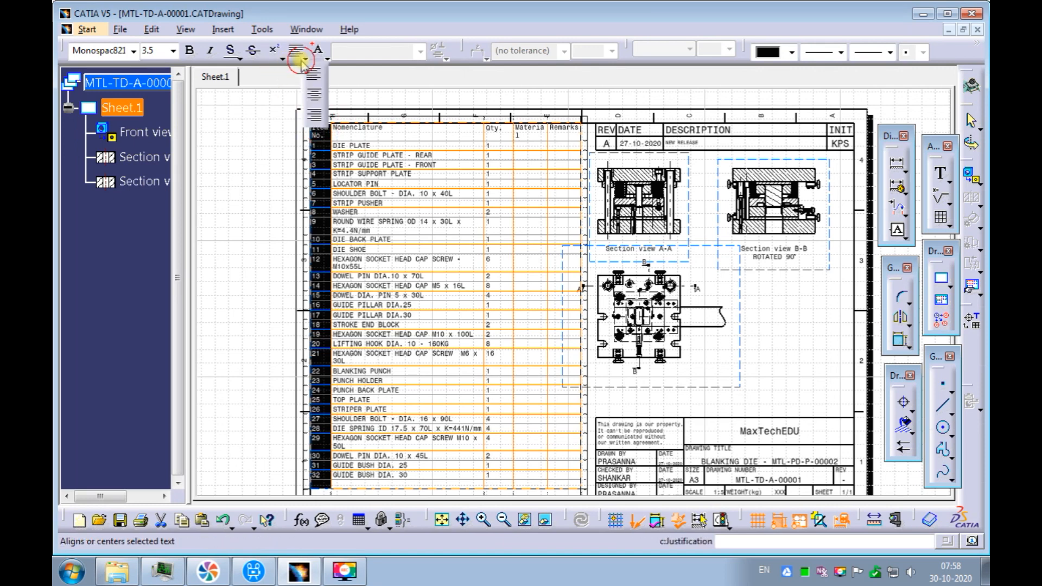
pyautogui.click(315, 96)
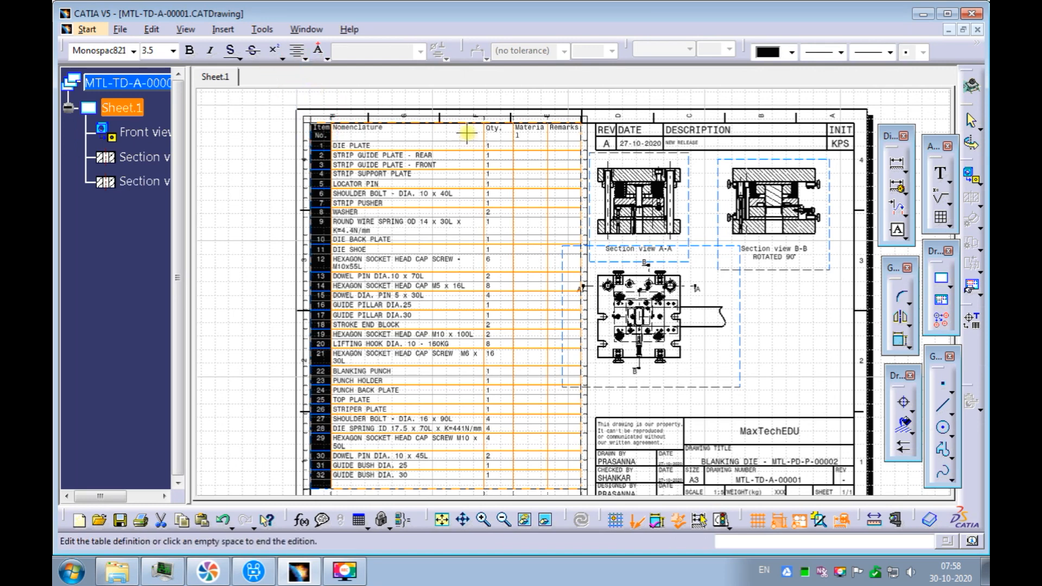
# Centre-align the text of the Qty., Material and Remarks columns and end the table editing
pyautogui.moveTo(492, 120); pyautogui.dragTo(555, 114)
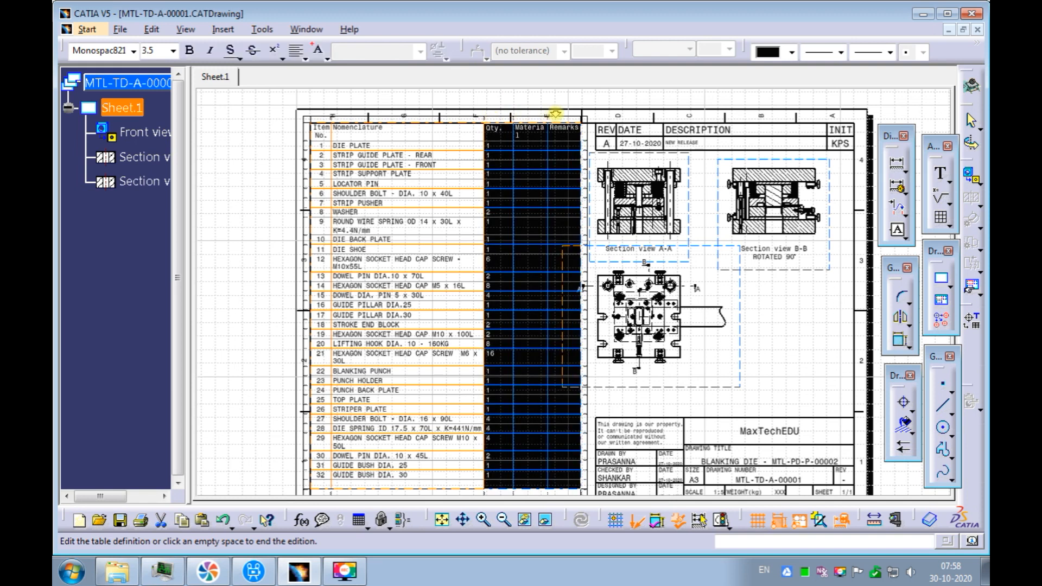
pyautogui.click(306, 60)
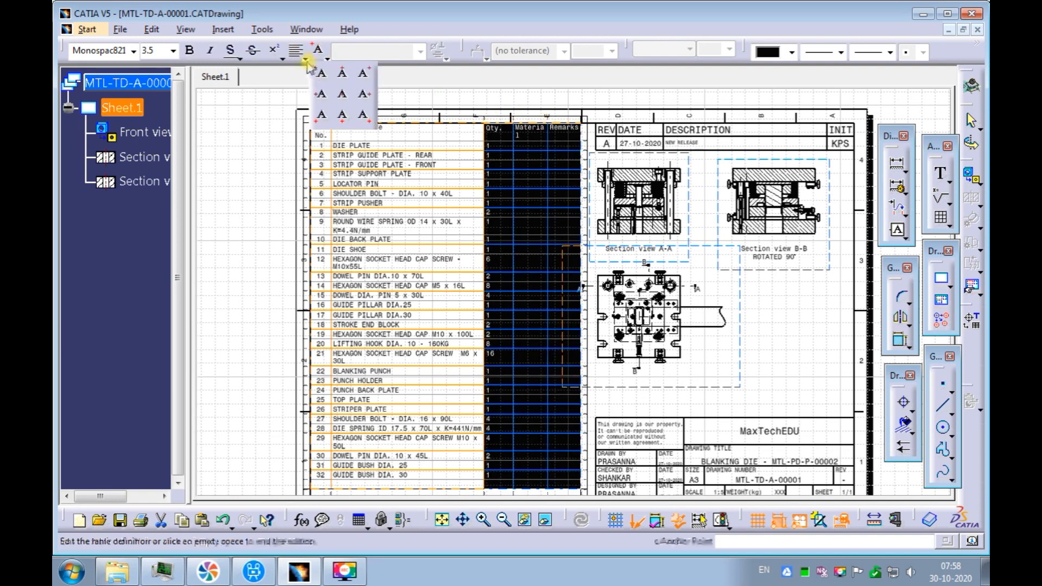
pyautogui.click(306, 60)
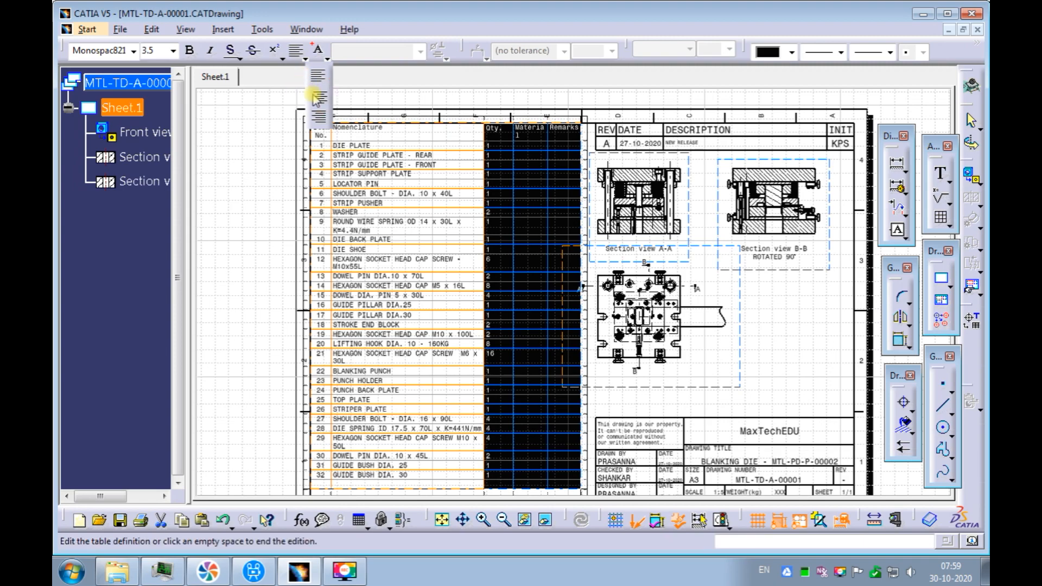
pyautogui.click(275, 190)
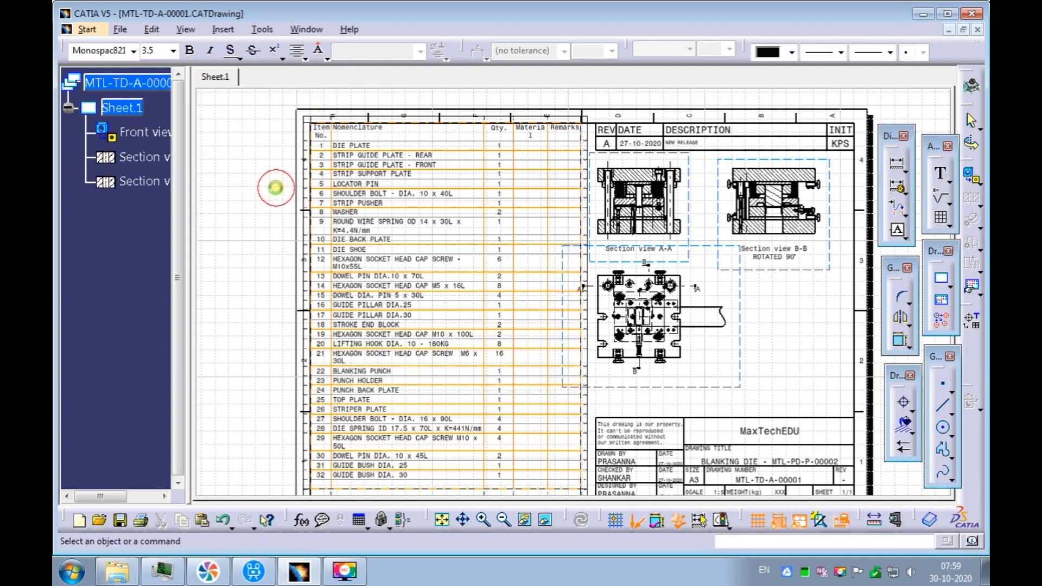
# Widen the Material column just enough for its header to fit on one line
pyautogui.keyDown('ctrl'); pyautogui.moveTo(392, 200); pyautogui.dragTo(405, 116, button='middle'); pyautogui.keyUp('ctrl')
pyautogui.moveTo(405, 116); pyautogui.dragTo(404, 232, button='middle')
pyautogui.moveTo(404, 232)
pyautogui.keyDown('ctrl'); pyautogui.mouseDown(button='middle')
pyautogui.moveTo(419, 152)
pyautogui.moveTo(418, 195)
pyautogui.moveTo(462, 239)
pyautogui.mouseUp(button='middle'); pyautogui.keyUp('ctrl')
pyautogui.doubleClick(492, 247)
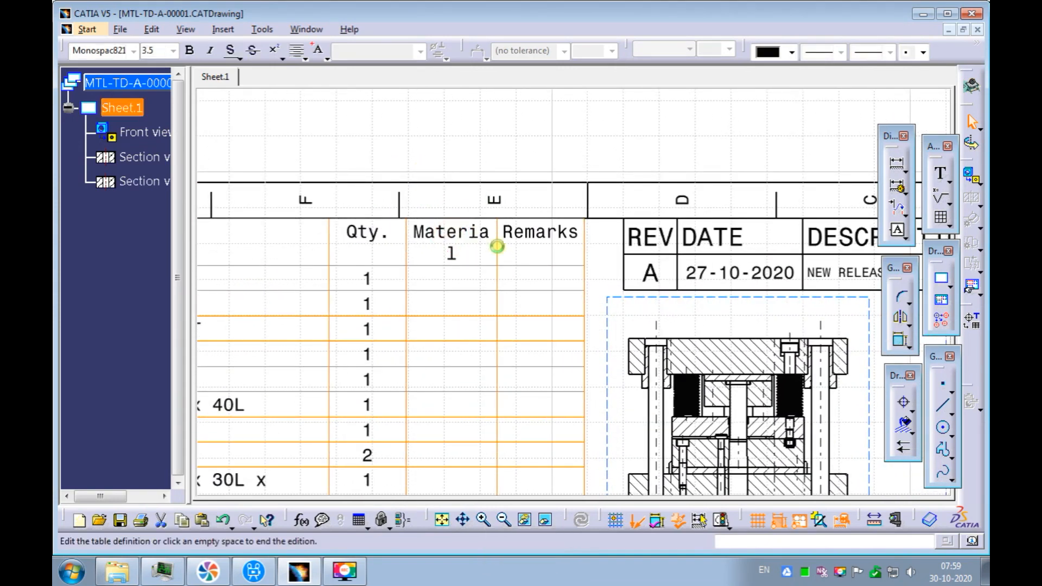
pyautogui.moveTo(498, 212); pyautogui.dragTo(505, 212)
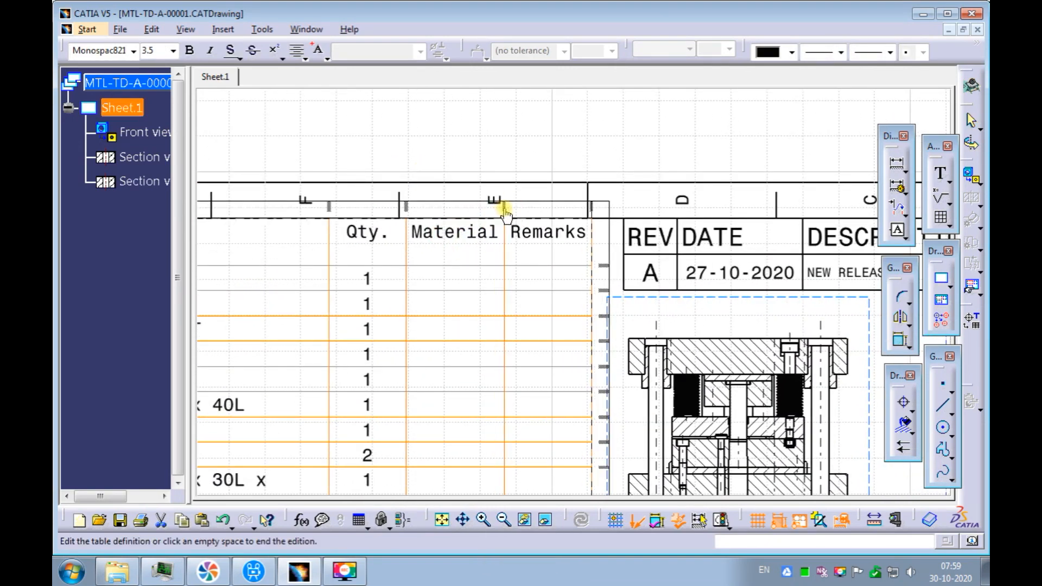
pyautogui.click(483, 144)
# Centre-align the text of the bill of material's header row and end the table editing
pyautogui.keyDown('ctrl'); pyautogui.moveTo(489, 162); pyautogui.dragTo(456, 321, button='middle'); pyautogui.keyUp('ctrl')
pyautogui.moveTo(386, 204)
pyautogui.mouseDown(button='middle')
pyautogui.moveTo(414, 203)
pyautogui.moveTo(397, 204)
pyautogui.mouseUp(button='middle')
pyautogui.keyDown('ctrl'); pyautogui.moveTo(397, 204); pyautogui.dragTo(373, 235, button='middle'); pyautogui.keyUp('ctrl')
pyautogui.doubleClick(322, 267)
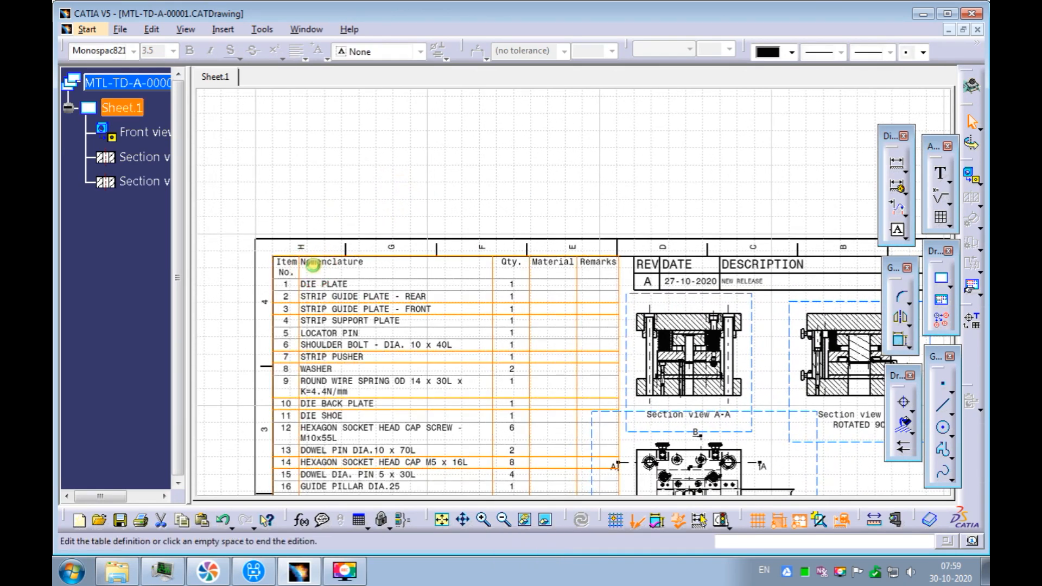
pyautogui.moveTo(288, 267); pyautogui.dragTo(337, 267)
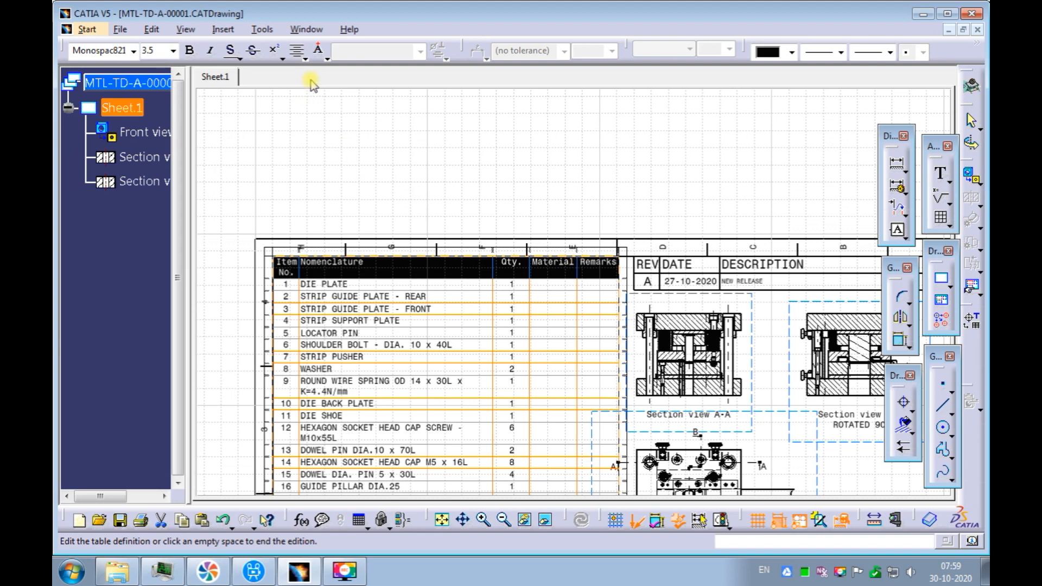
pyautogui.click(306, 59)
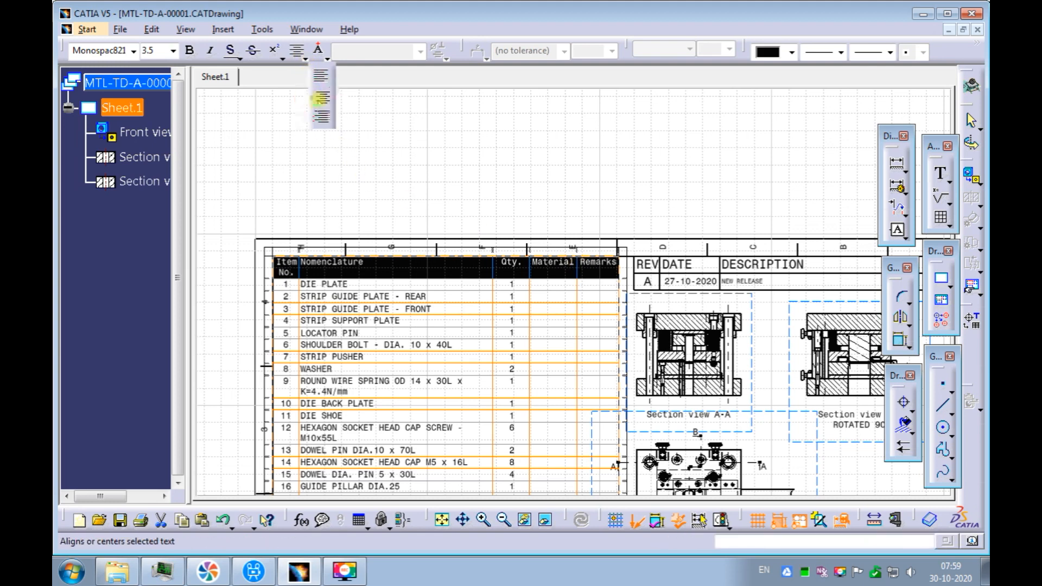
pyautogui.click(320, 99)
pyautogui.click(345, 158)
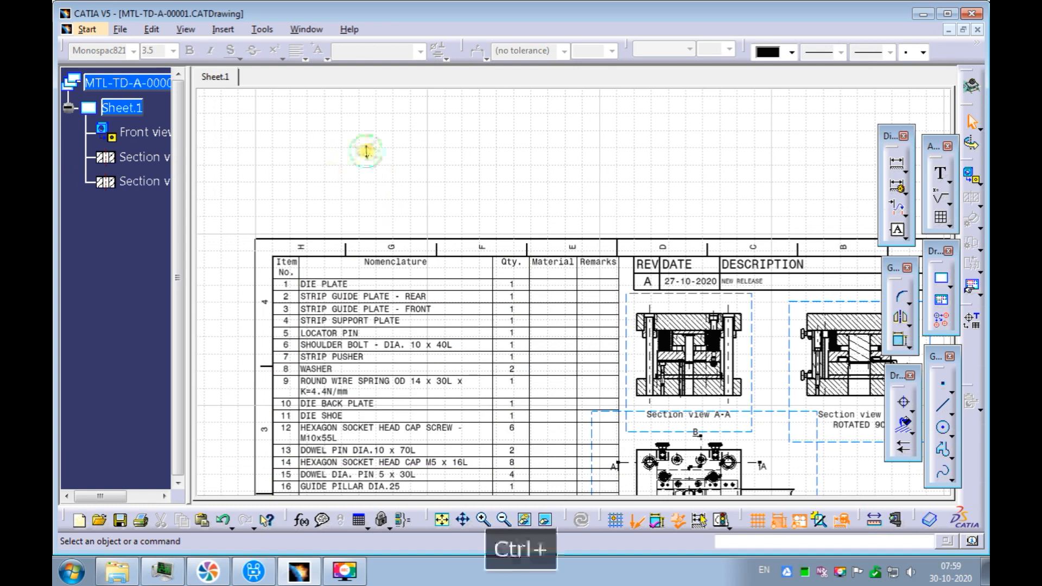
# Make all the text in the bill of material's header row bold and end the table editing
pyautogui.keyDown('ctrl'); pyautogui.moveTo(366, 146); pyautogui.dragTo(365, 156, button='middle'); pyautogui.keyUp('ctrl')
pyautogui.click(292, 264)
pyautogui.doubleClick(291, 264)
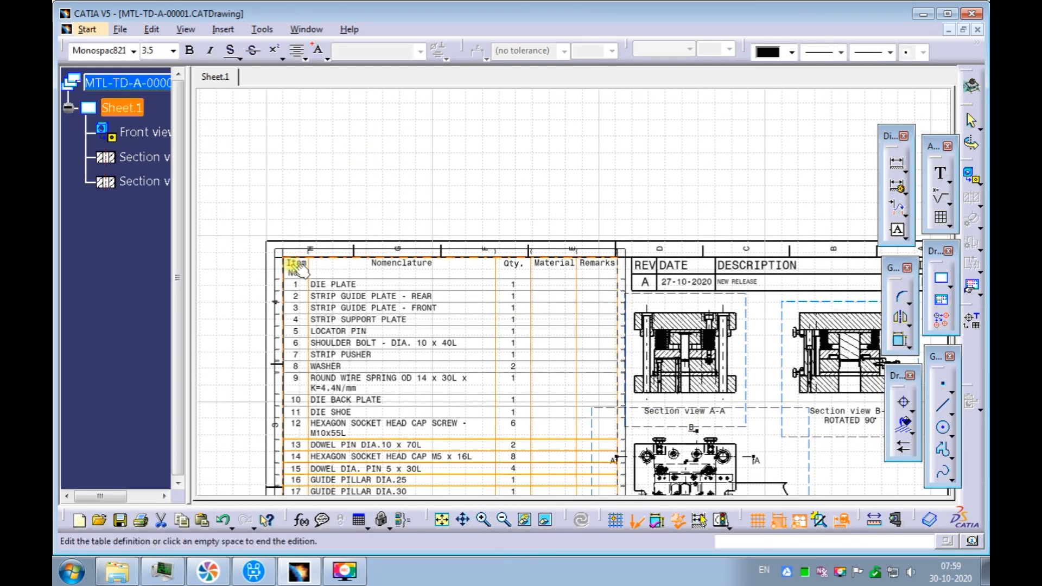
pyautogui.moveTo(291, 264); pyautogui.dragTo(557, 266)
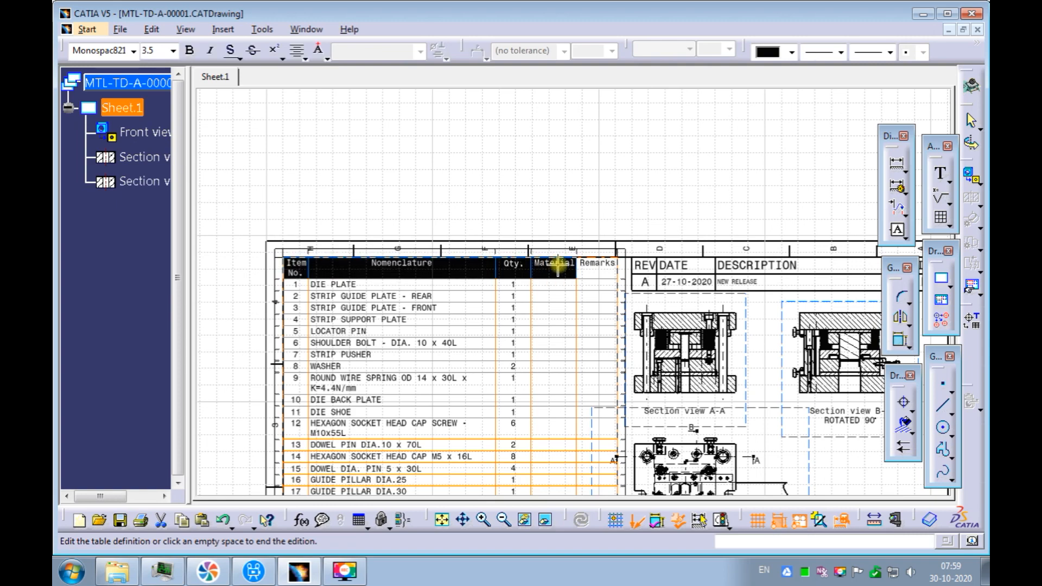
pyautogui.click(191, 51)
pyautogui.click(282, 169)
# Open the bill of material table for BOM editing and widen the dialog to show the full Nomenclature and Qty. columns
pyautogui.moveTo(330, 212)
pyautogui.keyDown('ctrl'); pyautogui.mouseDown(button='middle')
pyautogui.moveTo(333, 163)
pyautogui.moveTo(310, 142)
pyautogui.moveTo(307, 234)
pyautogui.moveTo(310, 225)
pyautogui.moveTo(277, 239)
pyautogui.mouseUp(button='middle'); pyautogui.keyUp('ctrl')
pyautogui.moveTo(242, 201)
pyautogui.mouseDown(button='middle')
pyautogui.moveTo(275, 223)
pyautogui.moveTo(276, 200)
pyautogui.mouseUp(button='middle')
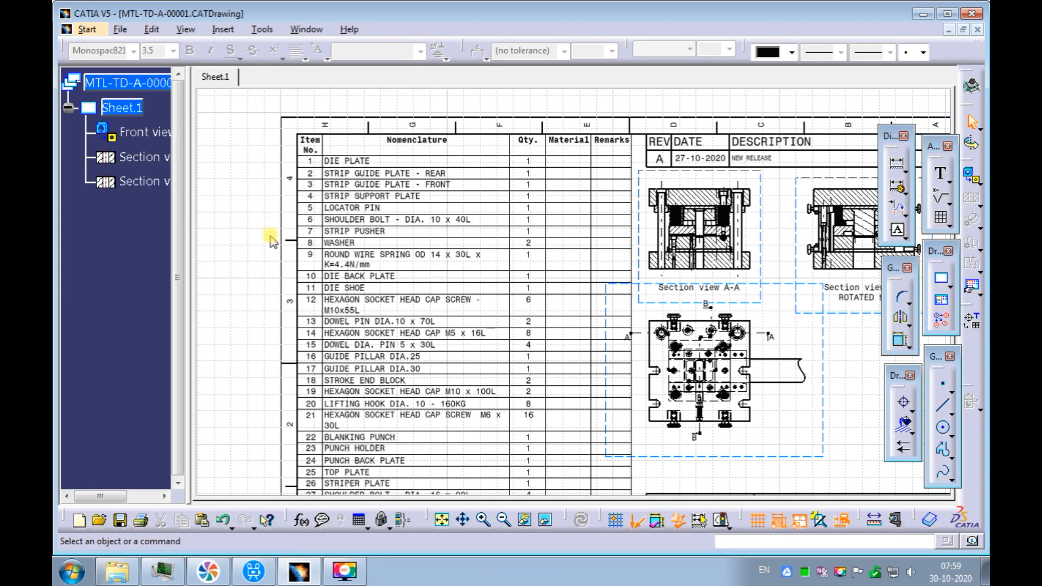
pyautogui.moveTo(270, 236); pyautogui.dragTo(233, 204, button='middle')
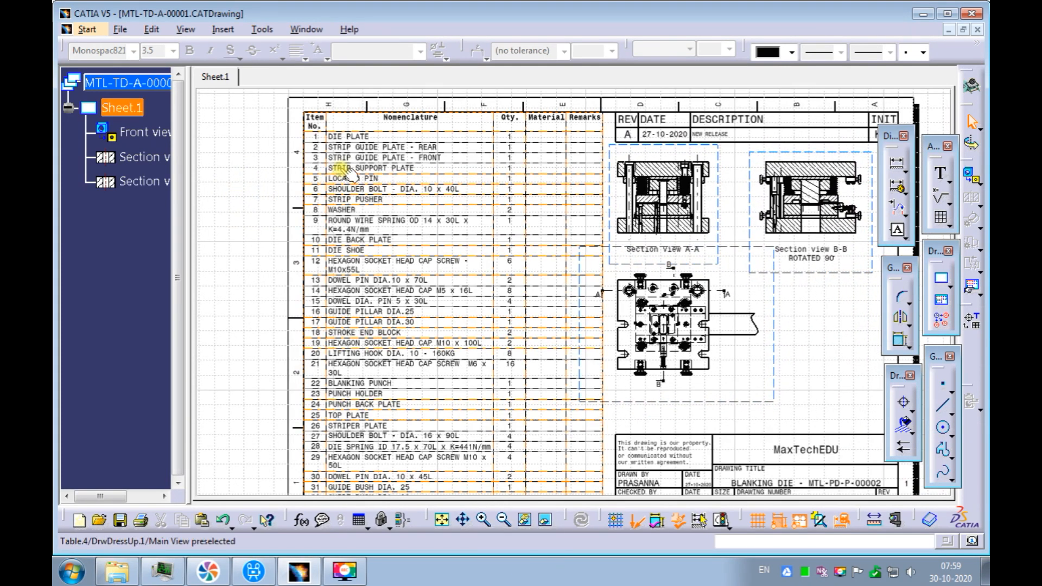
pyautogui.click(339, 166)
pyautogui.rightClick(342, 169)
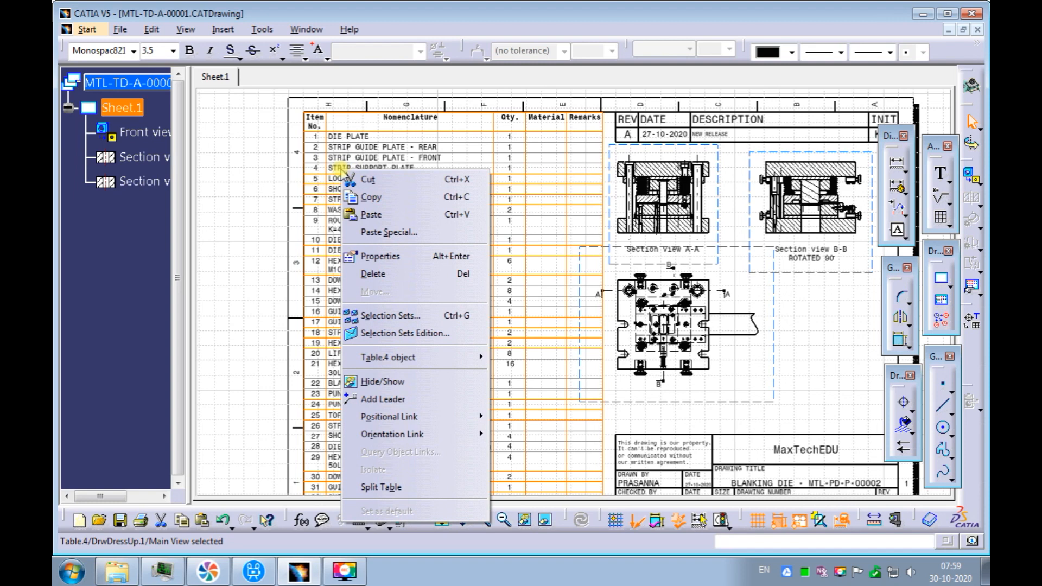
pyautogui.moveTo(428, 360)
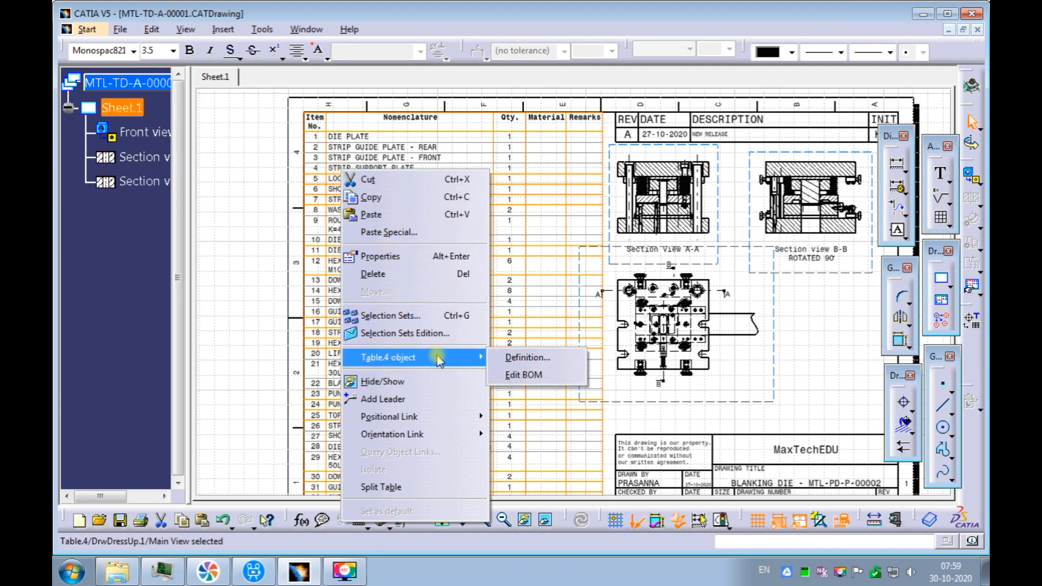
pyautogui.click(520, 375)
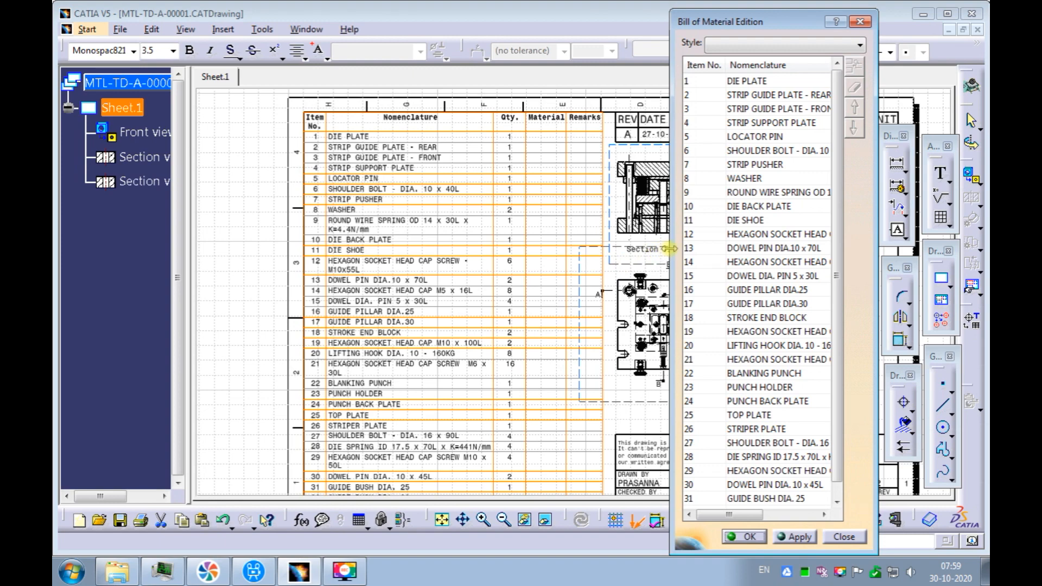
pyautogui.moveTo(668, 250); pyautogui.dragTo(436, 248)
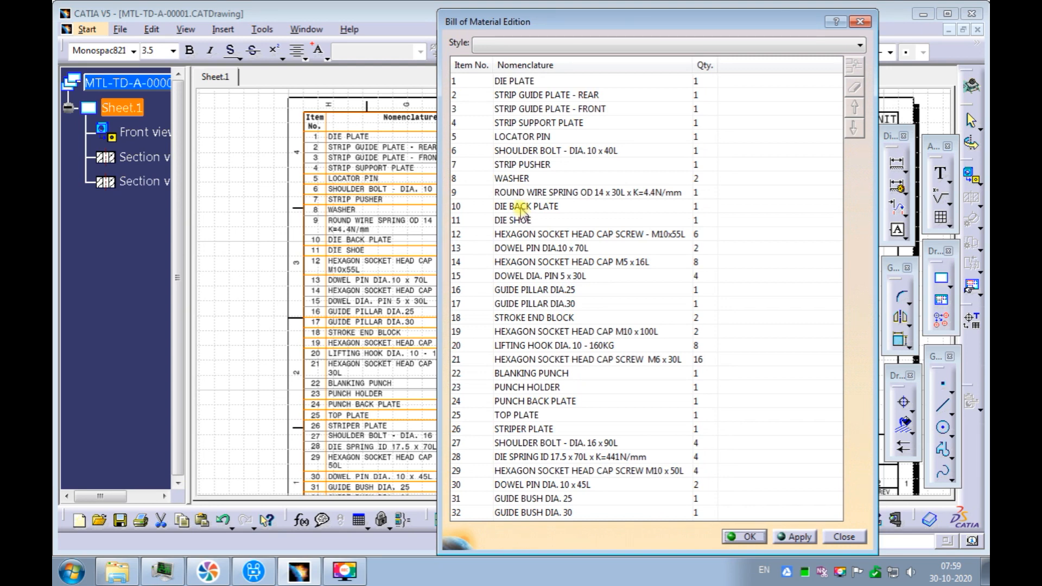
# Move DIE BACK PLATE up to item 8 and DIE SHOE up to item 9 in the bill of material
pyautogui.click(513, 152)
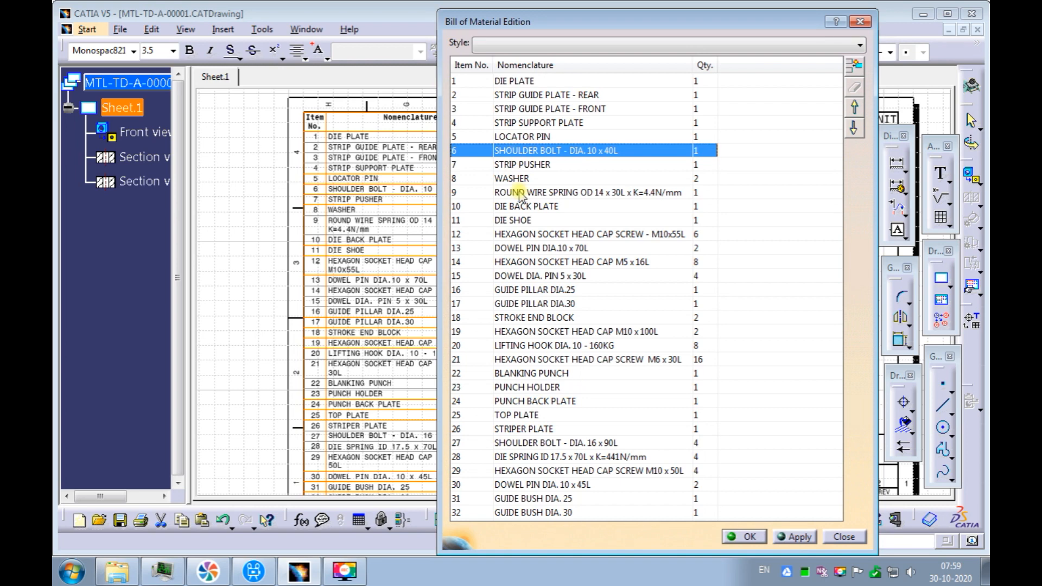
pyautogui.click(519, 208)
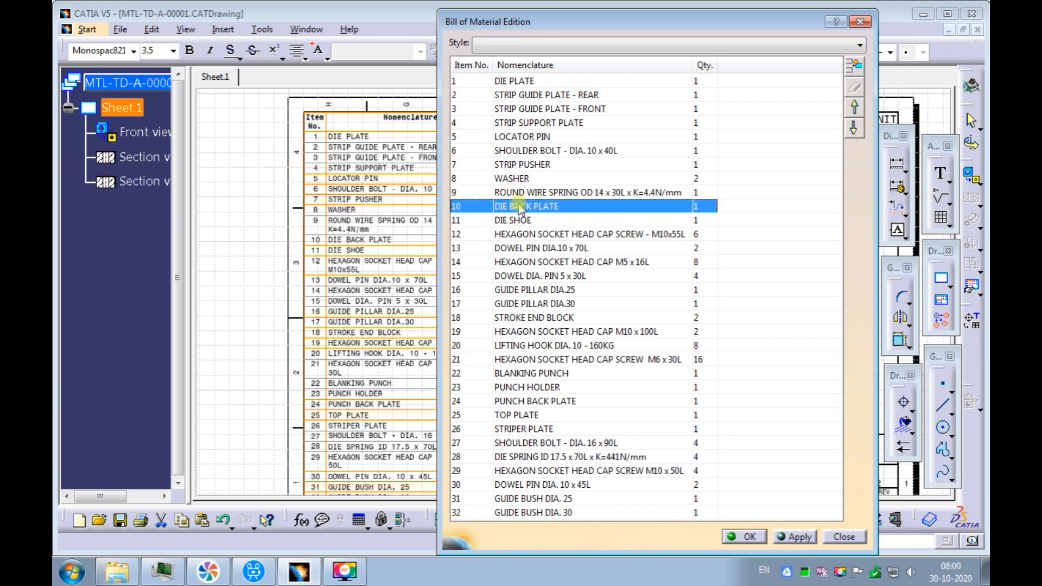
pyautogui.click(513, 219)
pyautogui.click(514, 210)
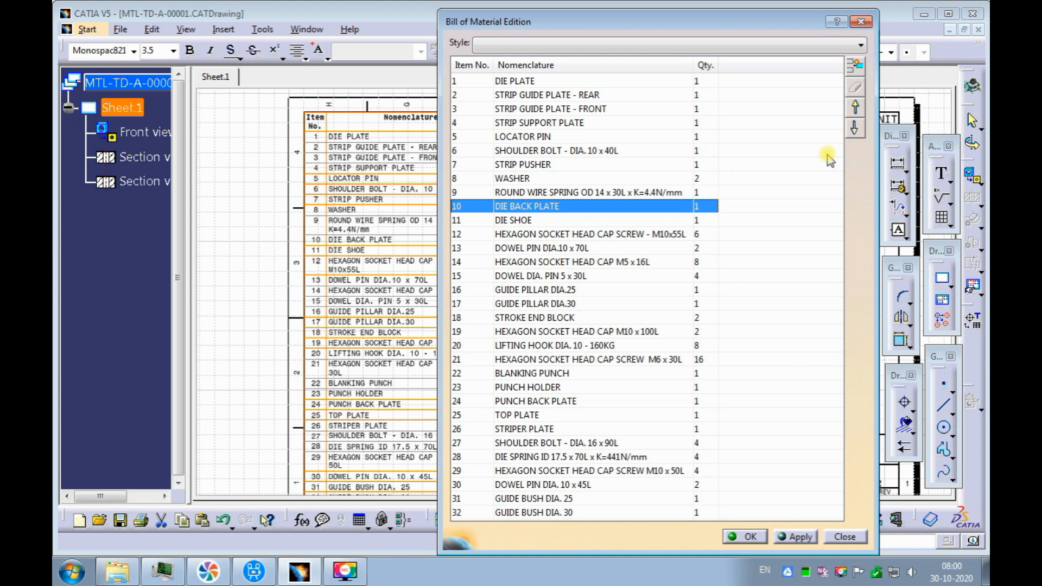
pyautogui.click(853, 109)
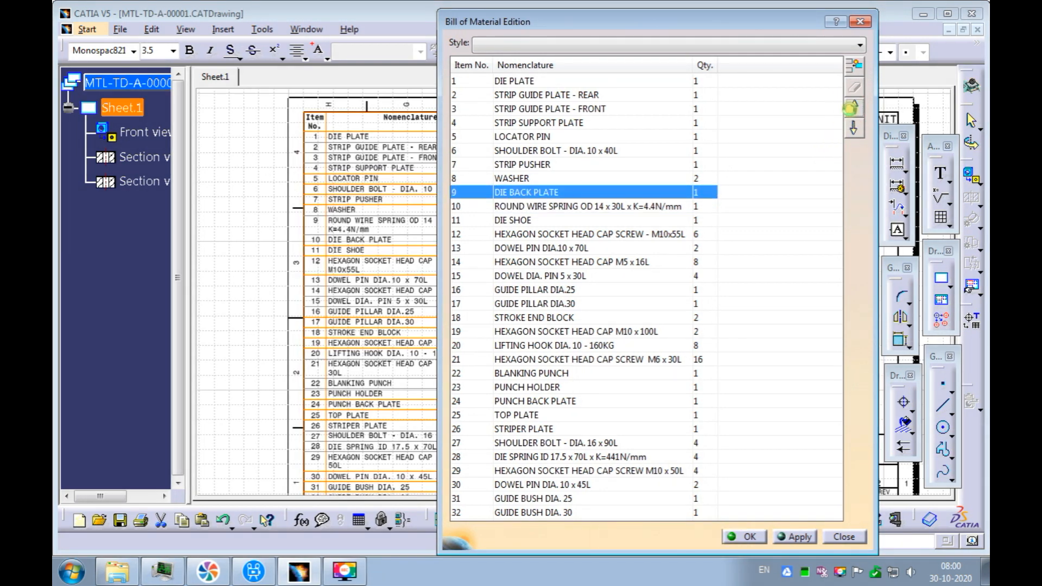
pyautogui.click(853, 109)
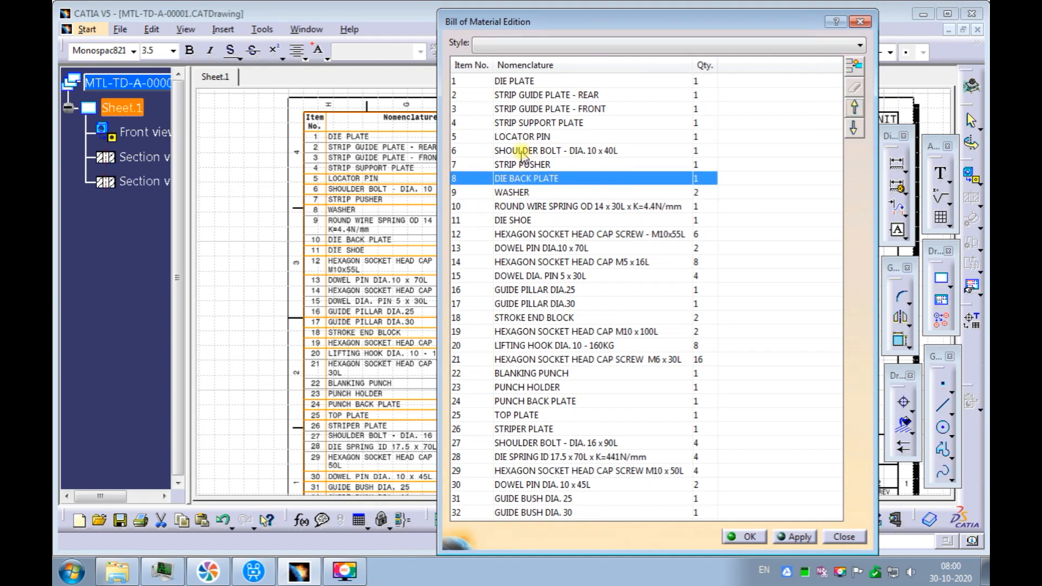
pyautogui.click(518, 221)
pyautogui.click(853, 108)
pyautogui.click(854, 108)
# Move GUIDE PILLAR DIA.25 up to item 11 and GUIDE PILLAR DIA.30 up to item 12
pyautogui.click(515, 292)
pyautogui.doubleClick(854, 108)
pyautogui.click(854, 109)
pyautogui.click(853, 108)
pyautogui.click(854, 108)
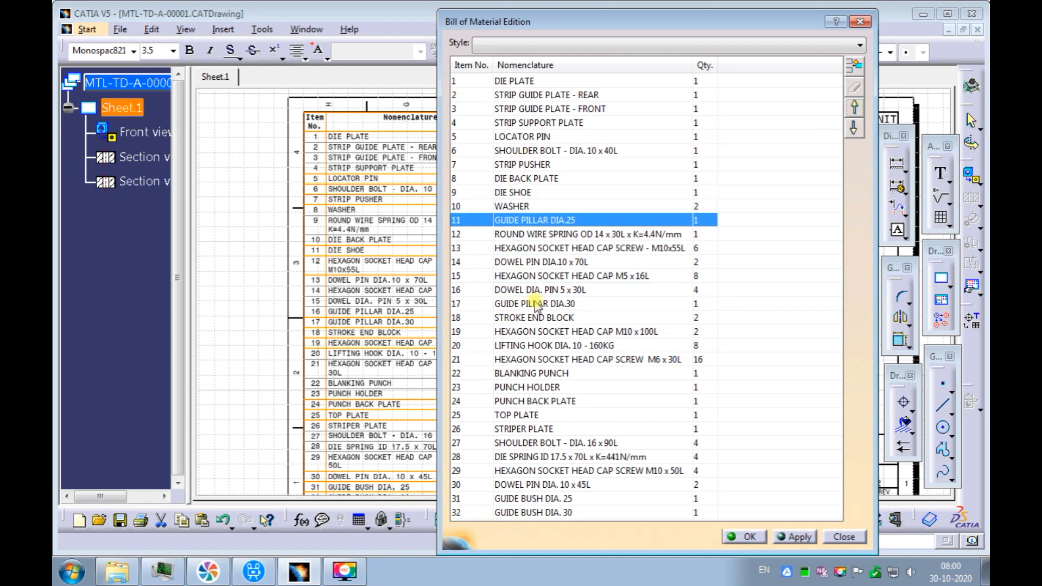
pyautogui.click(537, 303)
pyautogui.doubleClick(854, 109)
pyautogui.doubleClick(854, 108)
pyautogui.click(853, 109)
pyautogui.click(521, 303)
# Move GUIDE BUSH DIA. 25 and GUIDE BUSH DIA. 30 up the list to directly below the two guide pillars
pyautogui.click(521, 498)
pyautogui.doubleClick(853, 109)
pyautogui.click(859, 109)
pyautogui.click(859, 110)
pyautogui.click(857, 109)
pyautogui.click(857, 109)
pyautogui.click(856, 109)
pyautogui.click(535, 512)
pyautogui.click(854, 108)
pyautogui.click(854, 108)
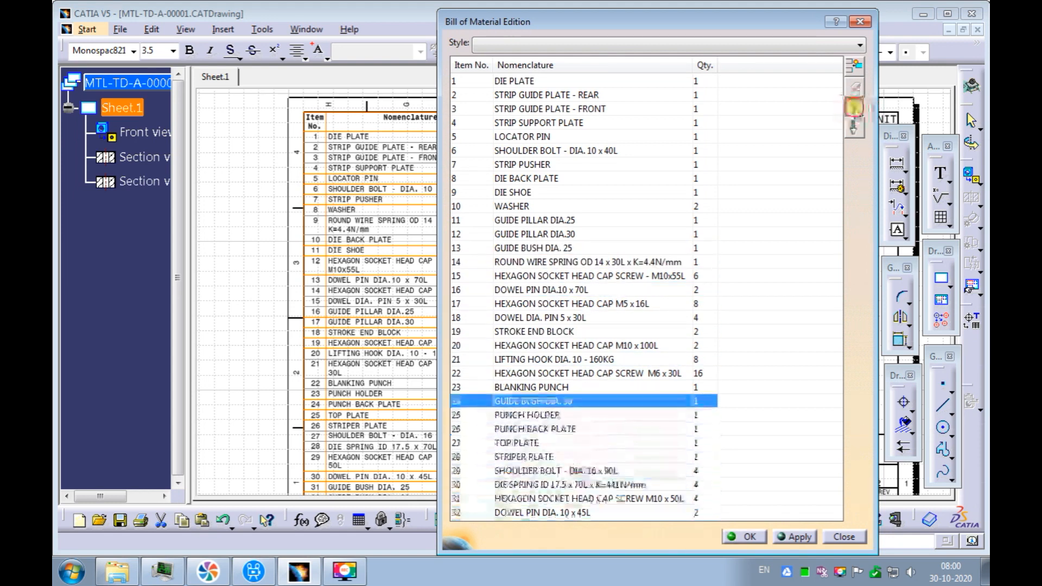
pyautogui.click(854, 108)
pyautogui.click(854, 107)
pyautogui.click(854, 108)
# Move BLANKING PUNCH up to item 10, directly below DIE SHOE
pyautogui.click(517, 402)
pyautogui.click(852, 108)
pyautogui.click(852, 108)
pyautogui.click(852, 107)
pyautogui.click(852, 108)
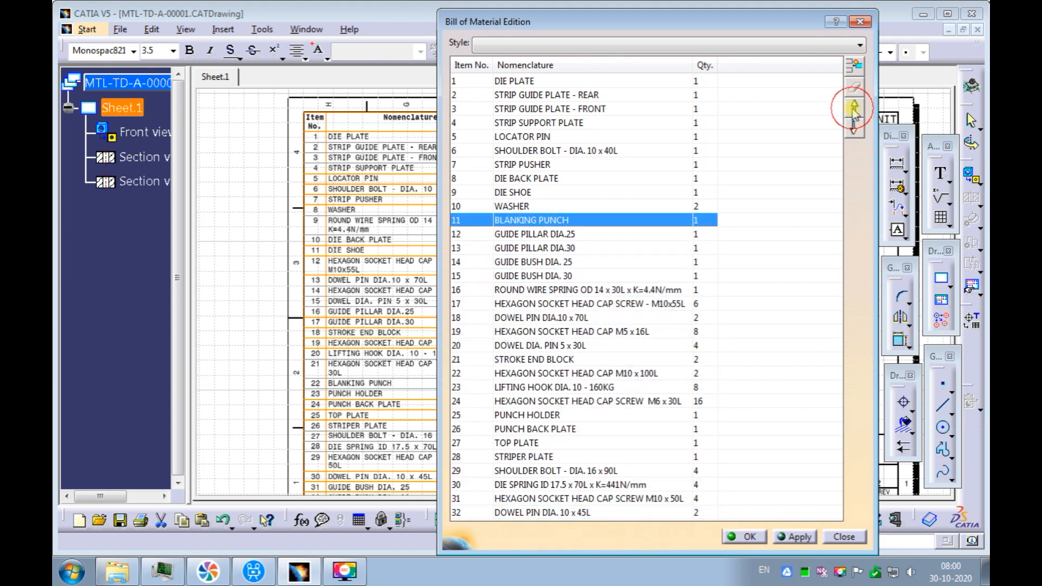
pyautogui.click(853, 109)
# Move PUNCH HOLDER up to item 11 and place PUNCH BACK PLATE directly below it as item 12
pyautogui.click(522, 416)
pyautogui.click(853, 111)
pyautogui.click(856, 110)
pyautogui.click(857, 110)
pyautogui.click(858, 109)
pyautogui.click(529, 429)
pyautogui.click(854, 113)
pyautogui.click(853, 113)
pyautogui.click(854, 113)
pyautogui.click(853, 113)
pyautogui.click(854, 112)
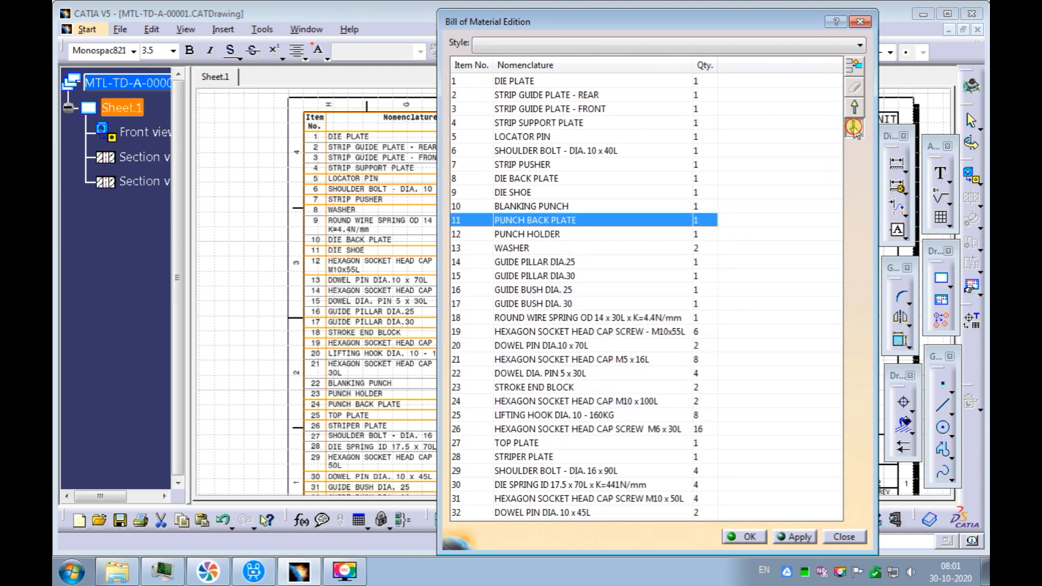
pyautogui.click(854, 127)
# Move TOP PLATE up to item 13, directly below PUNCH BACK PLATE
pyautogui.click(521, 442)
pyautogui.click(853, 106)
pyautogui.click(852, 106)
pyautogui.click(851, 105)
pyautogui.click(851, 105)
pyautogui.click(851, 105)
pyautogui.click(851, 106)
pyautogui.click(851, 106)
pyautogui.click(850, 105)
# Move SHOULDER BOLT - DIA. 10 x 40L down the list to directly below the ROUND WIRE SPRING OD 14 item
pyautogui.click(615, 154)
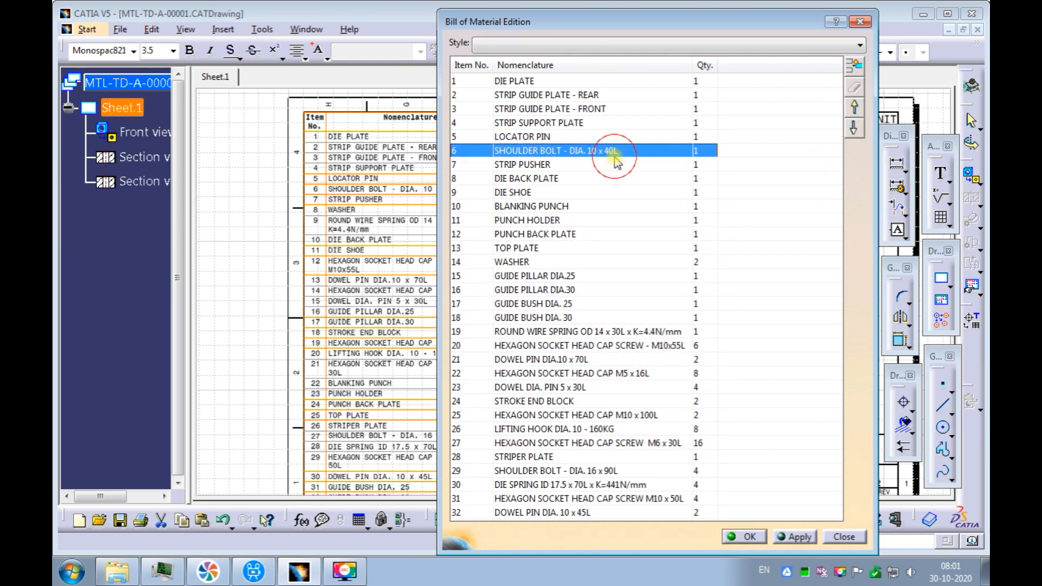
pyautogui.click(854, 127)
pyautogui.click(853, 127)
pyautogui.click(854, 127)
pyautogui.click(854, 127)
pyautogui.click(854, 127)
pyautogui.click(853, 130)
pyautogui.click(853, 129)
pyautogui.click(853, 129)
pyautogui.click(853, 129)
pyautogui.click(854, 129)
pyautogui.click(854, 129)
pyautogui.click(854, 129)
# Move SHOULDER BOLT - DIA. 16 x 90L up the list to directly below SHOULDER BOLT - DIA. 10 x 40L
pyautogui.click(524, 470)
pyautogui.doubleClick(853, 107)
pyautogui.doubleClick(853, 107)
pyautogui.doubleClick(853, 107)
pyautogui.click(854, 107)
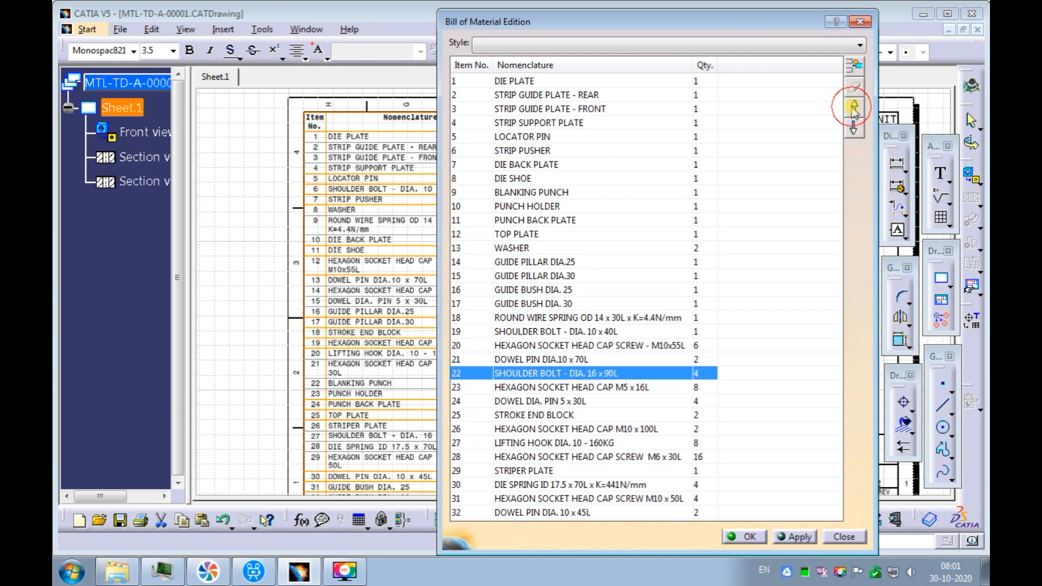
pyautogui.doubleClick(853, 107)
# Move WASHER down the list to directly below DOWEL DIA. PIN 5 x 30L
pyautogui.click(518, 248)
pyautogui.tripleClick(854, 128)
pyautogui.tripleClick(853, 128)
pyautogui.doubleClick(854, 128)
pyautogui.tripleClick(853, 128)
# Move HEXAGON SOCKET HEAD CAP M10 x 100L up to directly below the M10x55L cap screw
pyautogui.click(523, 429)
pyautogui.doubleClick(853, 108)
pyautogui.doubleClick(854, 109)
pyautogui.click(854, 112)
# Move the M6 x 30L and M5 x 16L cap screws above DOWEL PIN DIA.10 x 70L, with M5 x 16L as item 22 and M6 x 30L as item 23
pyautogui.click(624, 457)
pyautogui.tripleClick(854, 108)
pyautogui.doubleClick(854, 109)
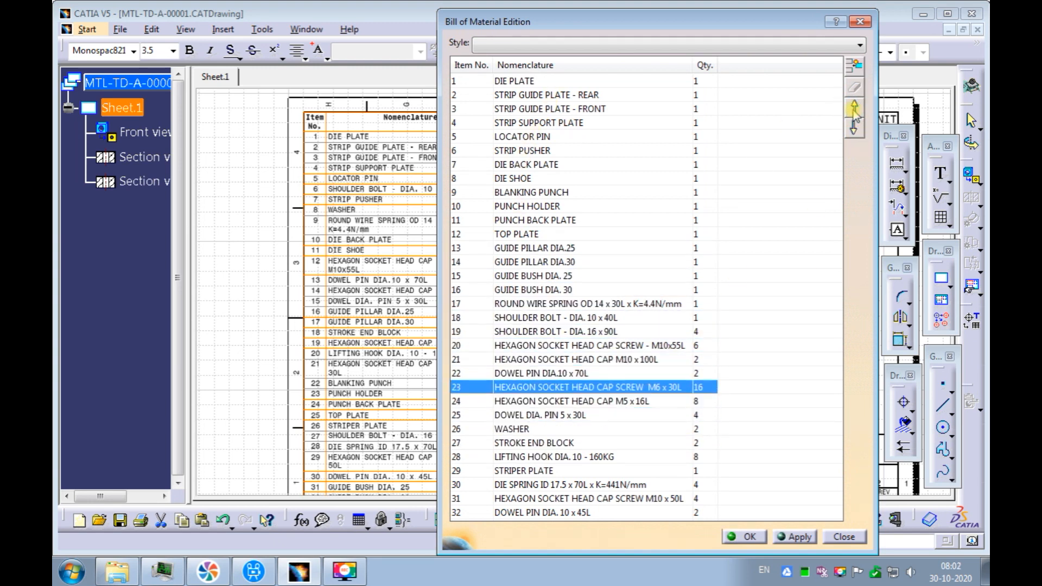
pyautogui.click(853, 108)
pyautogui.click(624, 402)
pyautogui.doubleClick(854, 108)
pyautogui.click(524, 400)
# Move DIE SPRING ID 17.5 x 70L up the list to directly below the ROUND WIRE SPRING OD 14 item
pyautogui.click(570, 484)
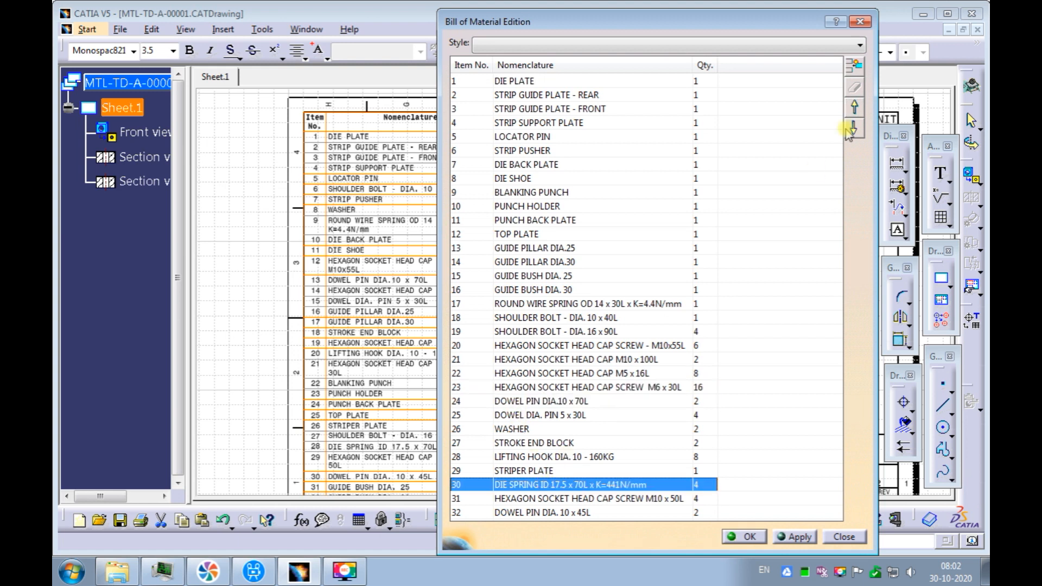
pyautogui.tripleClick(854, 108)
pyautogui.tripleClick(853, 108)
pyautogui.click(854, 108)
pyautogui.tripleClick(853, 108)
pyautogui.doubleClick(853, 108)
# Move STROKE END BLOCK up the list to directly below TOP PLATE
pyautogui.click(586, 456)
pyautogui.doubleClick(853, 108)
pyautogui.tripleClick(854, 108)
pyautogui.tripleClick(853, 108)
pyautogui.doubleClick(854, 108)
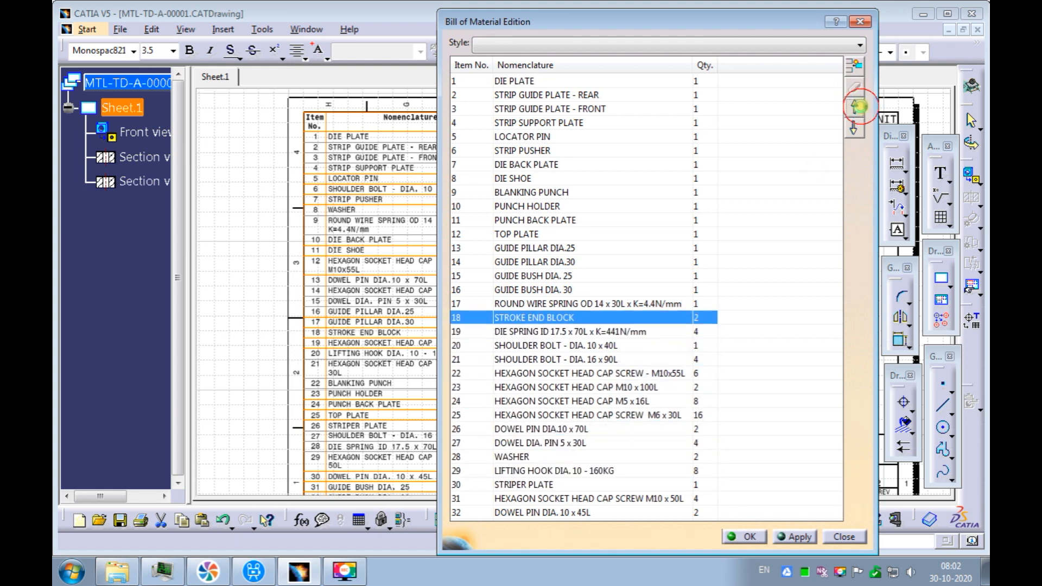
pyautogui.tripleClick(854, 108)
pyautogui.click(854, 108)
pyautogui.click(853, 108)
# Move HEXAGON SOCKET HEAD CAP SCREW M10 x 50L up to item 26, directly below the M6 x 30L cap screw
pyautogui.click(577, 498)
pyautogui.tripleClick(854, 109)
pyautogui.click(854, 108)
# Move STRIPER PLATE up to item 13, between TOP PLATE and STROKE END BLOCK
pyautogui.click(537, 487)
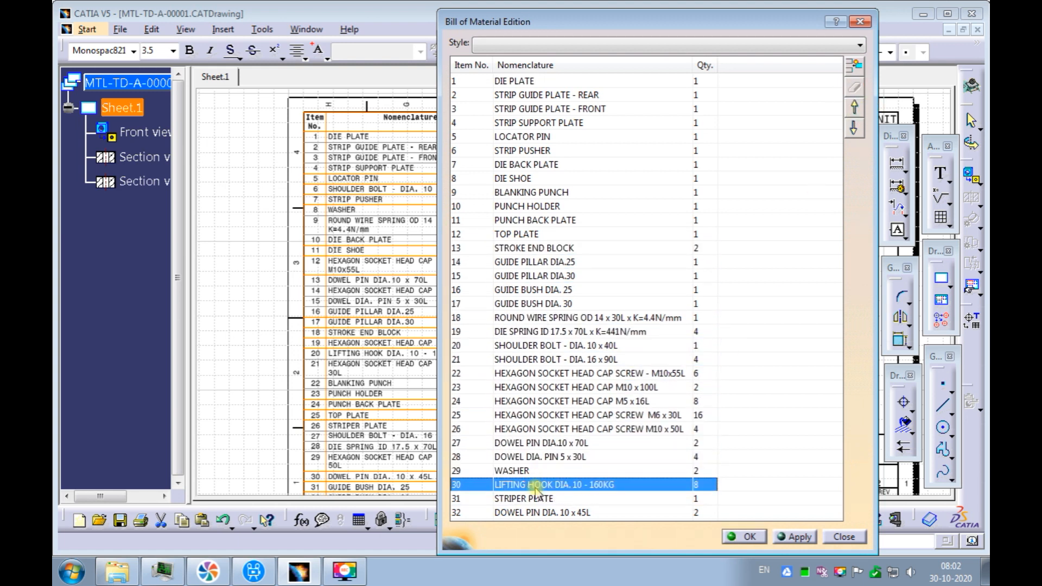
pyautogui.click(537, 497)
pyautogui.tripleClick(854, 108)
pyautogui.tripleClick(854, 109)
pyautogui.tripleClick(854, 108)
pyautogui.tripleClick(854, 108)
pyautogui.tripleClick(854, 109)
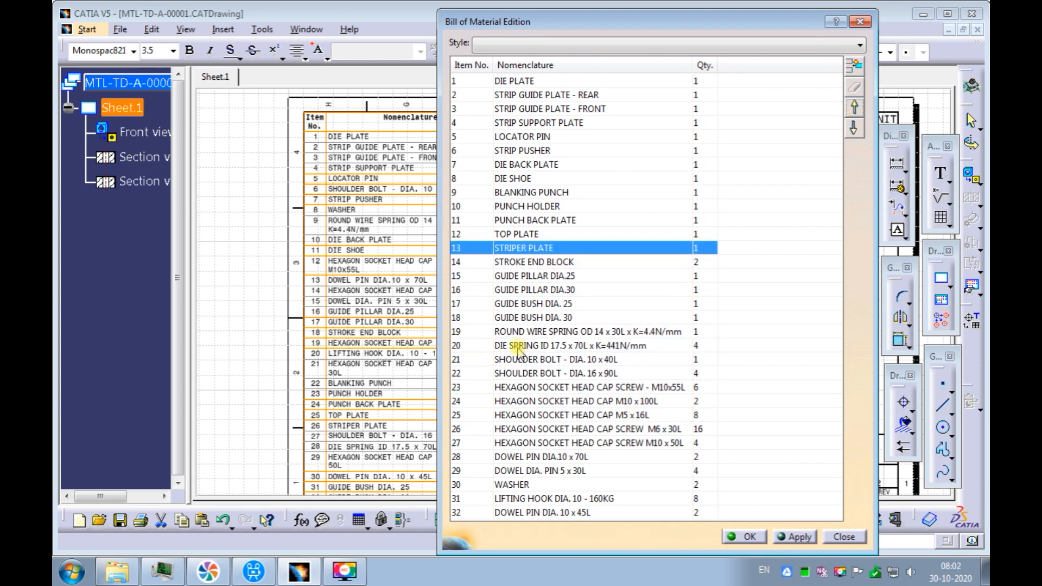
# Move DOWEL PIN DIA. 10 x 45L up to item 30, directly below DOWEL DIA. PIN 5 x 30L
pyautogui.click(517, 373)
pyautogui.click(516, 387)
pyautogui.click(513, 511)
pyautogui.doubleClick(862, 108)
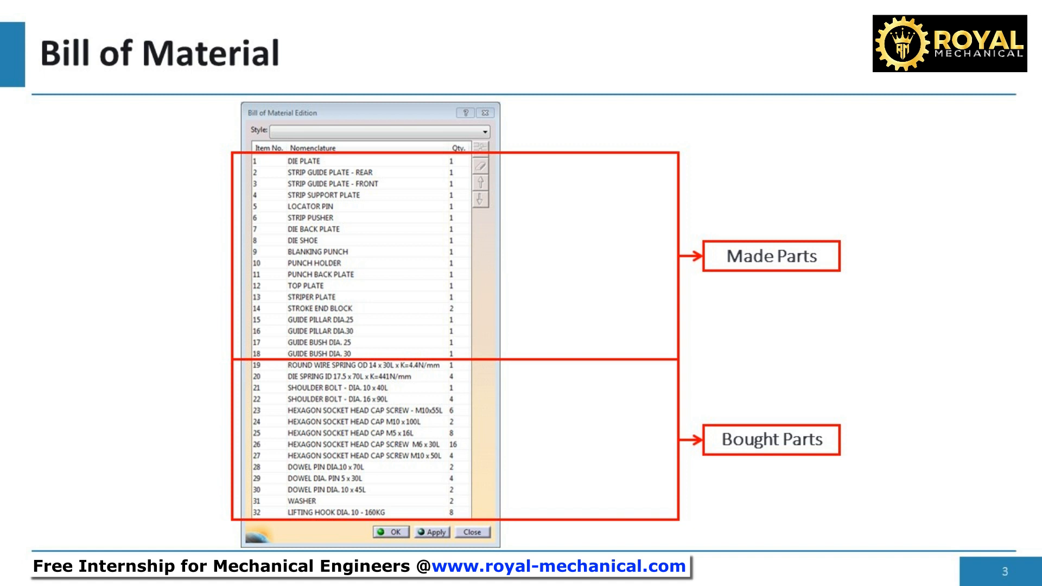
pyautogui.press('Right')
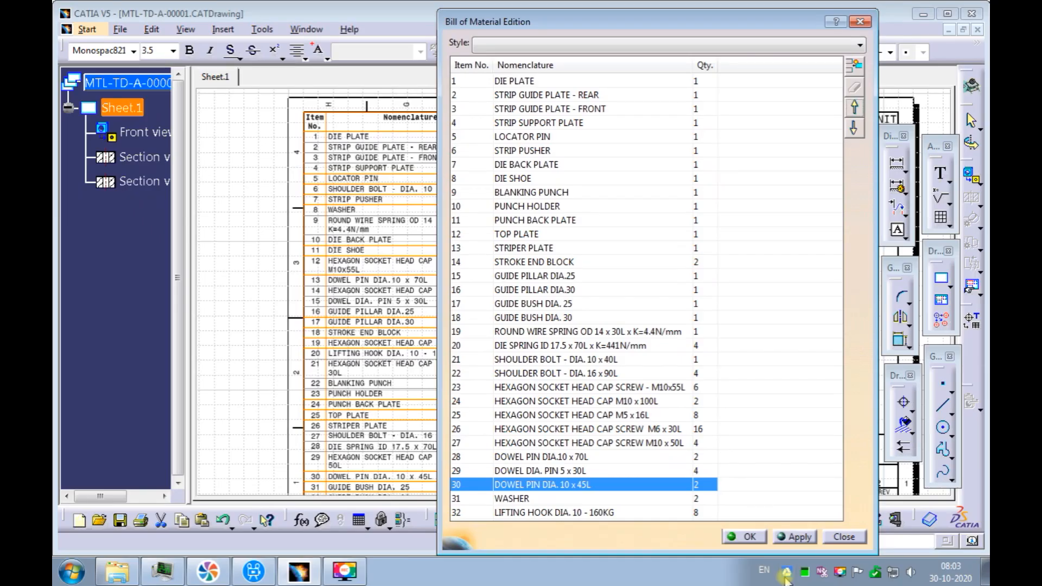
# Apply the new item order to the bill of material table on the sheet and check the complete drawing
pyautogui.click(784, 536)
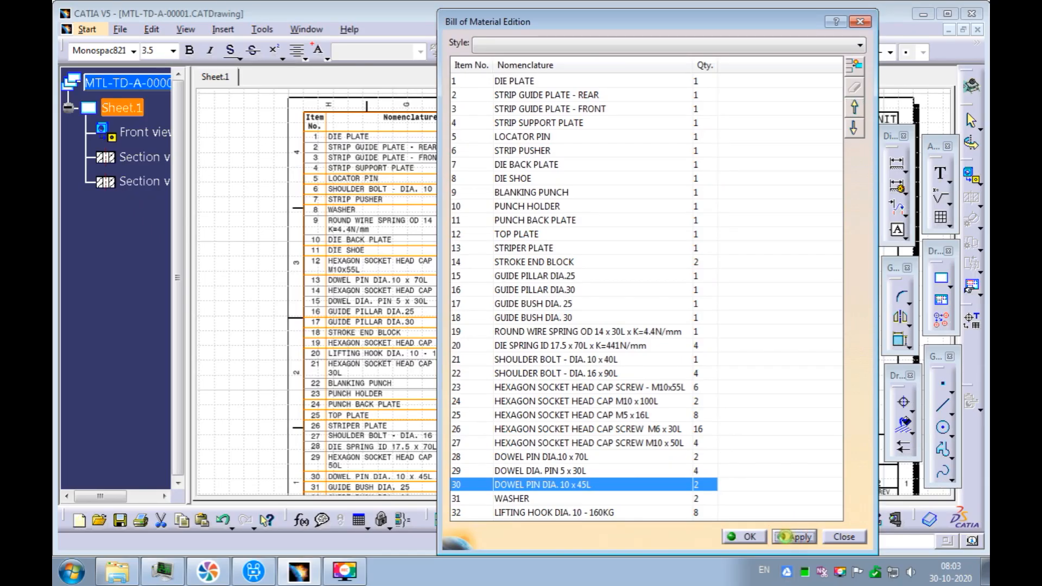
pyautogui.click(748, 537)
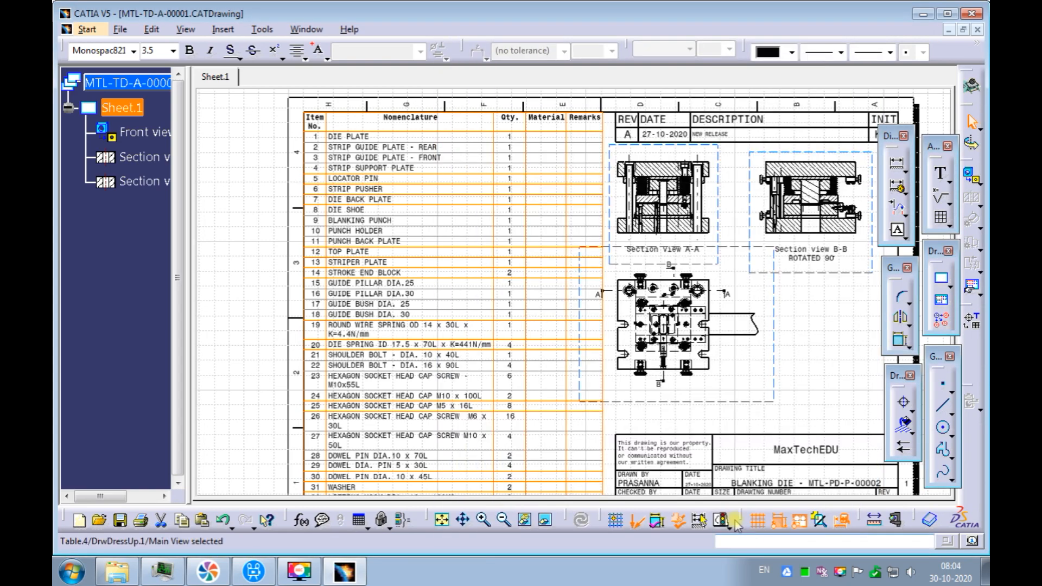
pyautogui.moveTo(242, 347)
pyautogui.mouseDown(button='middle')
pyautogui.moveTo(247, 286)
pyautogui.moveTo(244, 324)
pyautogui.mouseUp(button='middle')
pyautogui.moveTo(259, 235); pyautogui.dragTo(247, 280, button='middle')
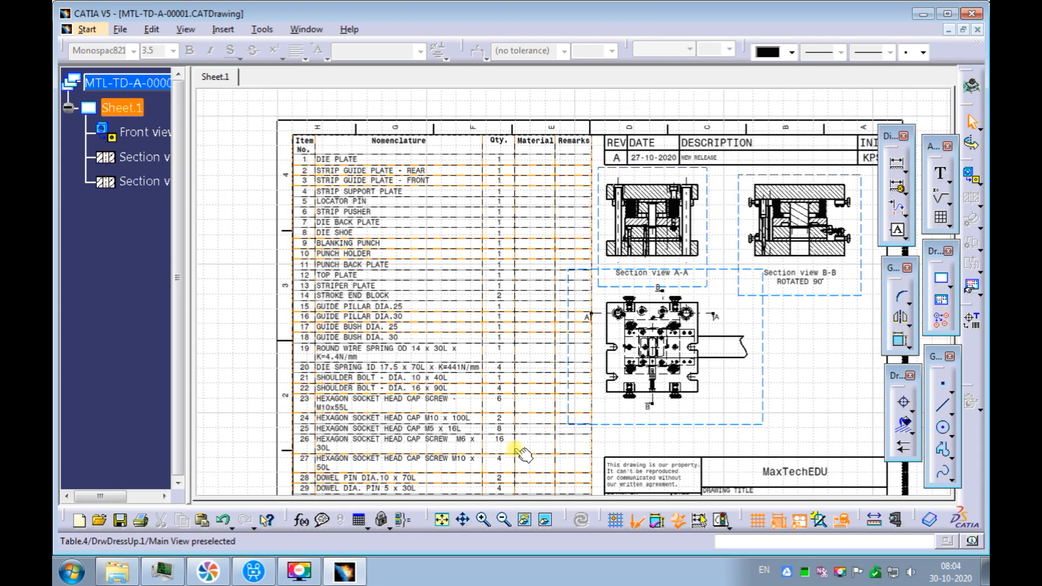
pyautogui.click(441, 520)
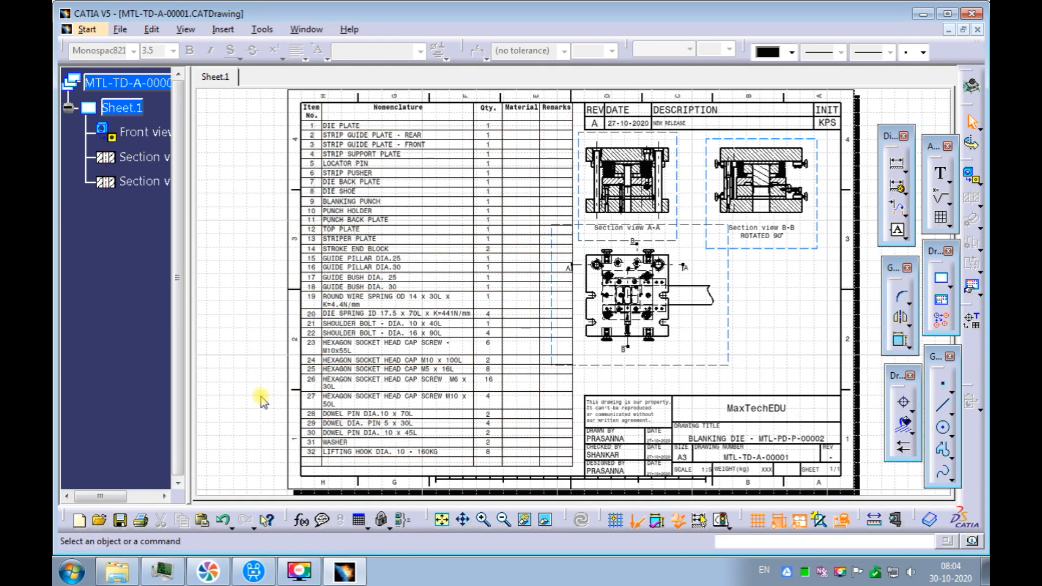
# Save the MTL-TD-A-00001 drawing, proceeding without saving the modified Die_Assembly product it points to
pyautogui.hotkey('ctrl', 's')
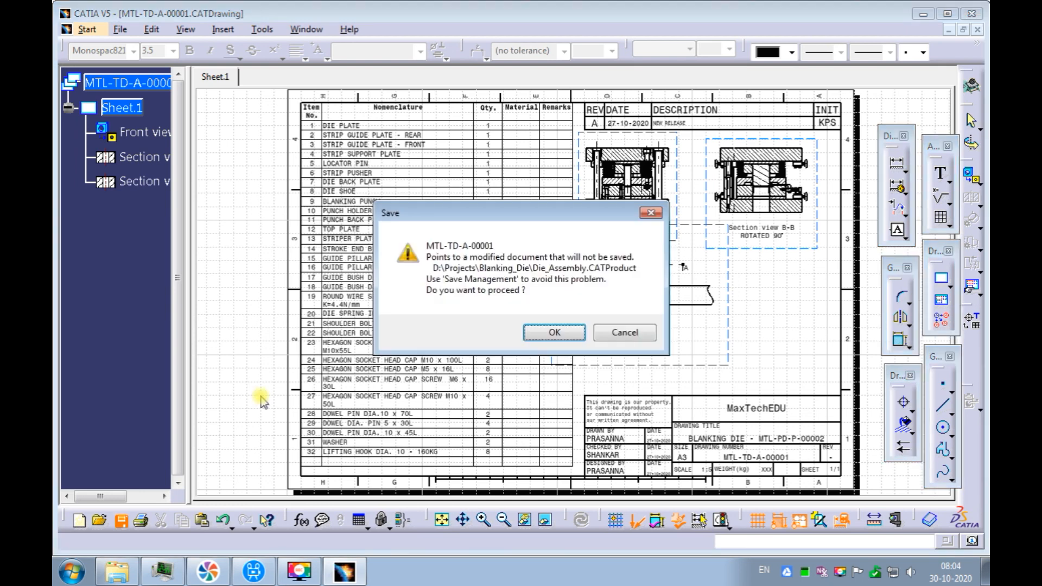
pyautogui.click(535, 333)
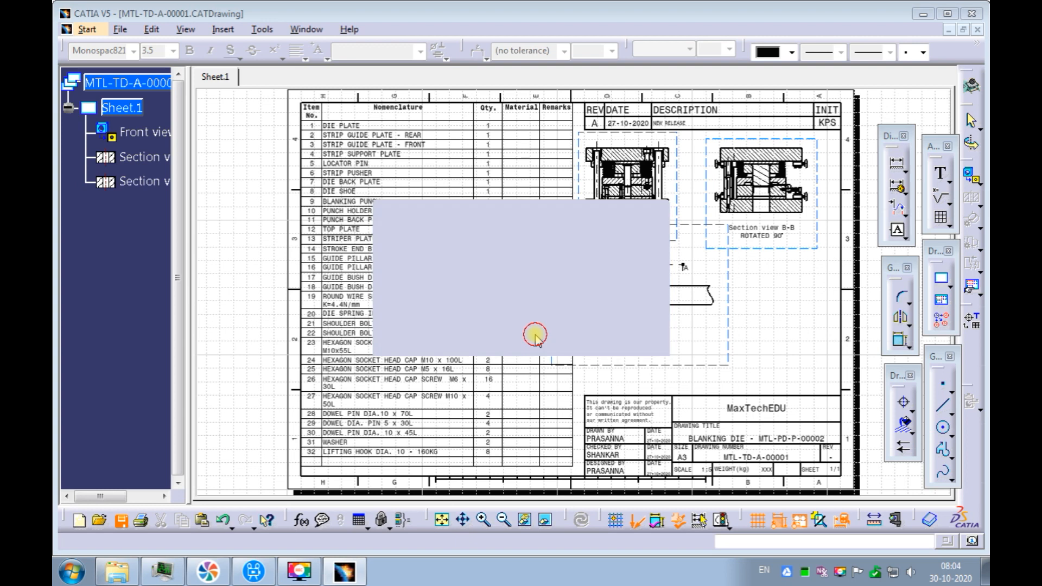